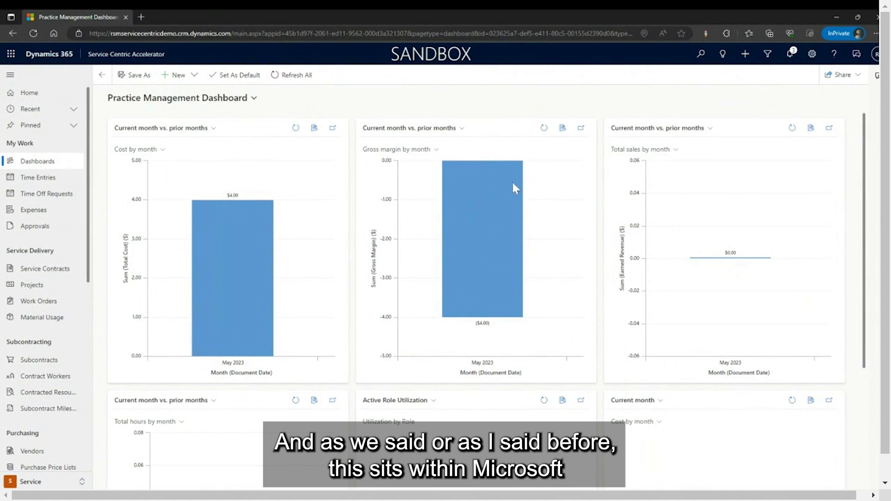
# Open the Asphalt Testing project (001017) from My Active Projects and review its Summary estimates.
pyautogui.moveTo(522, 193)
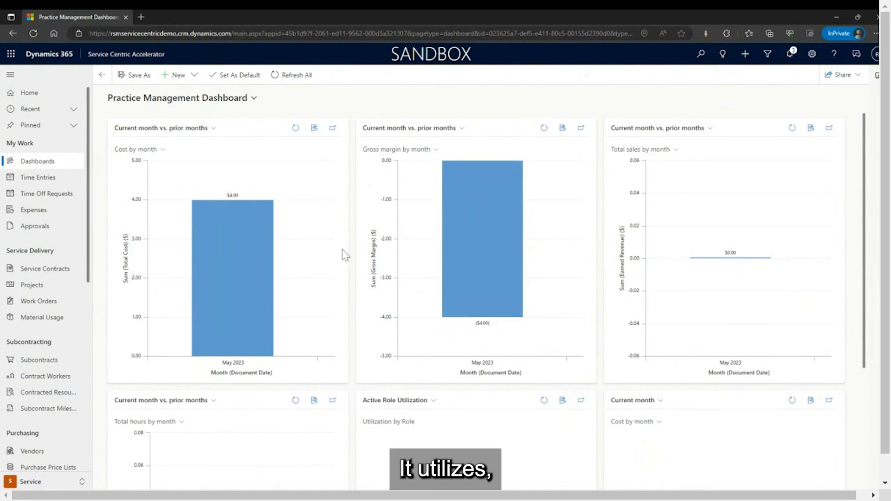
pyautogui.moveTo(216, 250)
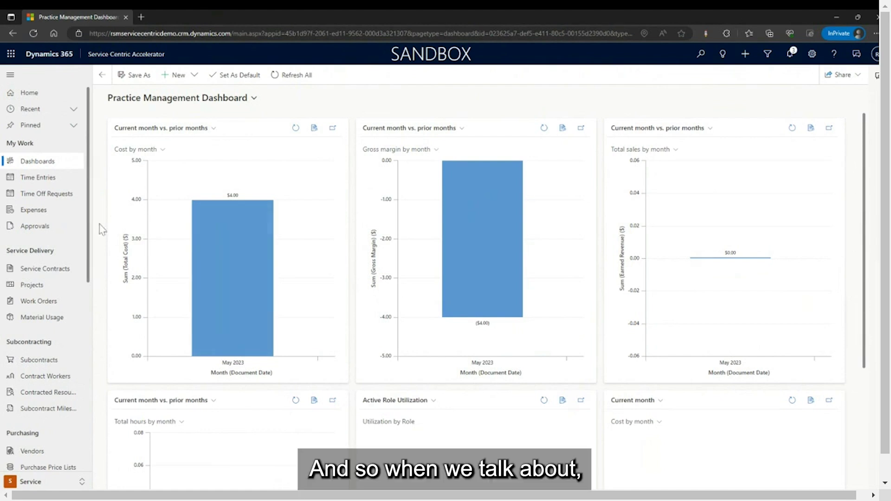
pyautogui.scroll(-3, 63, 407)
pyautogui.click(46, 168)
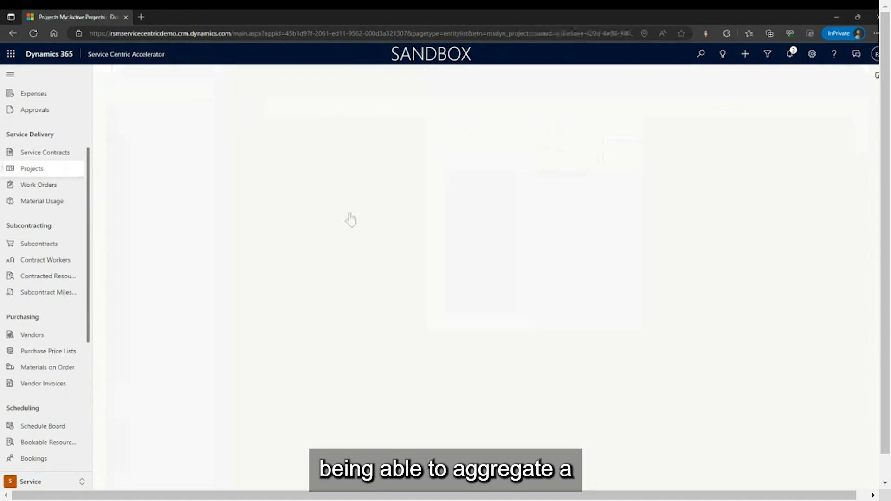
pyautogui.doubleClick(202, 144)
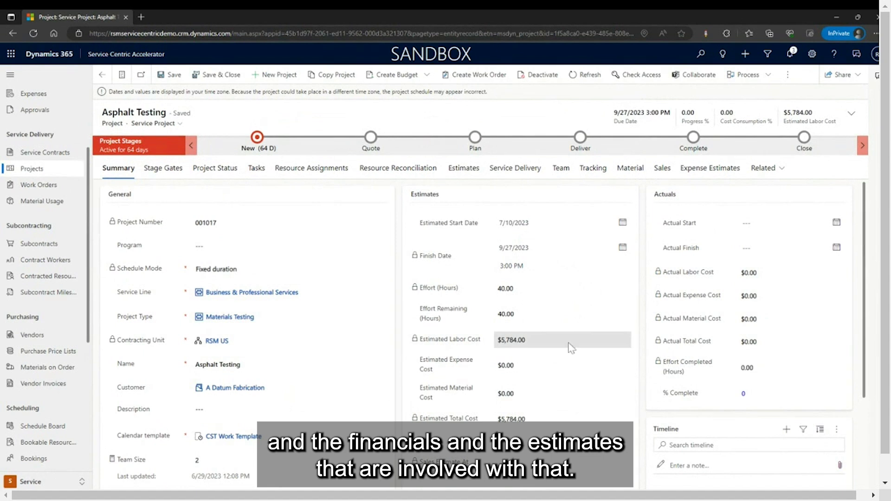
pyautogui.scroll(-1, 418, 301)
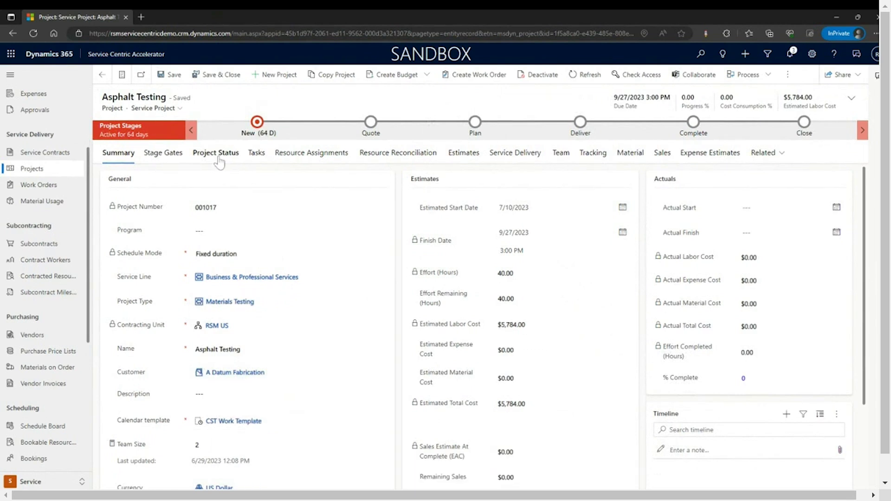
pyautogui.click(254, 156)
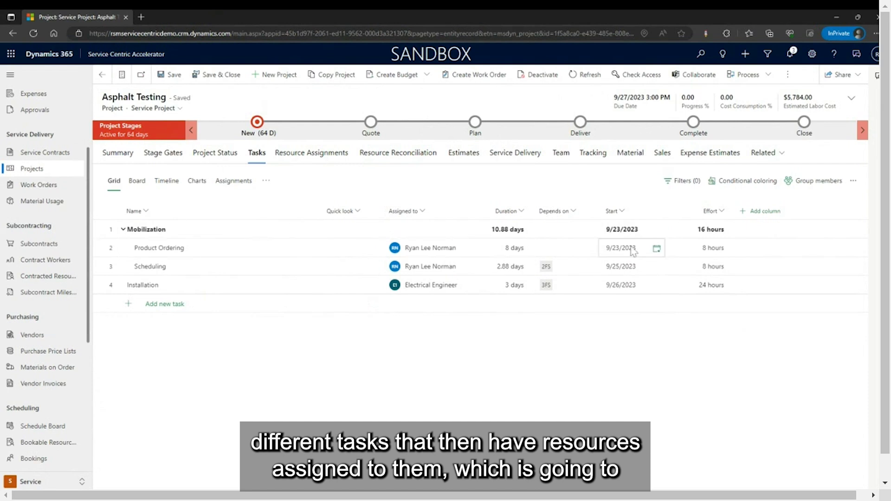
pyautogui.click(119, 154)
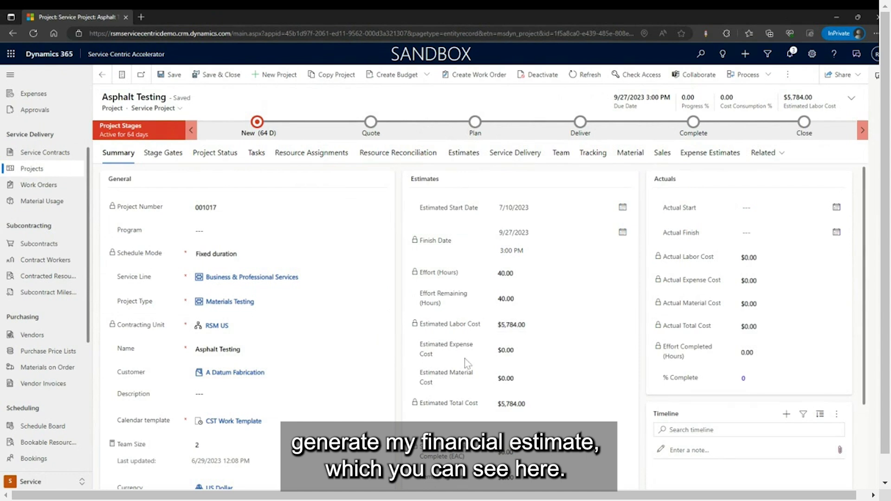
pyautogui.moveTo(543, 332); pyautogui.dragTo(501, 328)
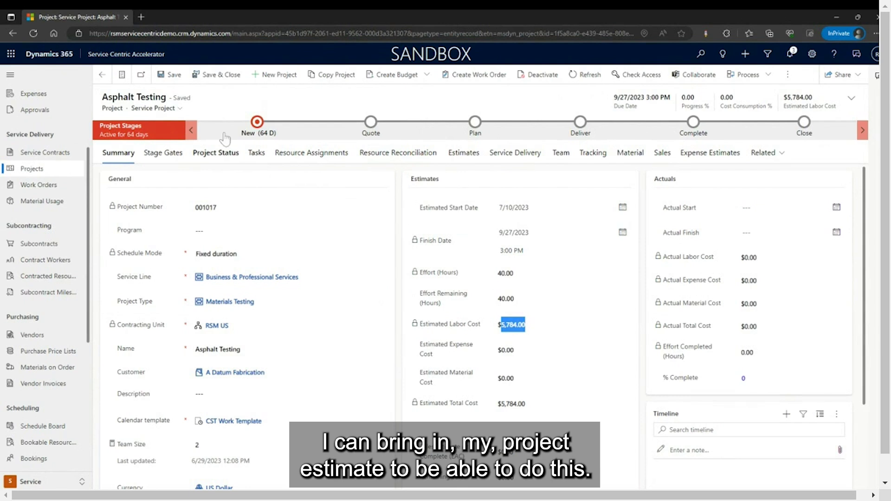
pyautogui.click(260, 158)
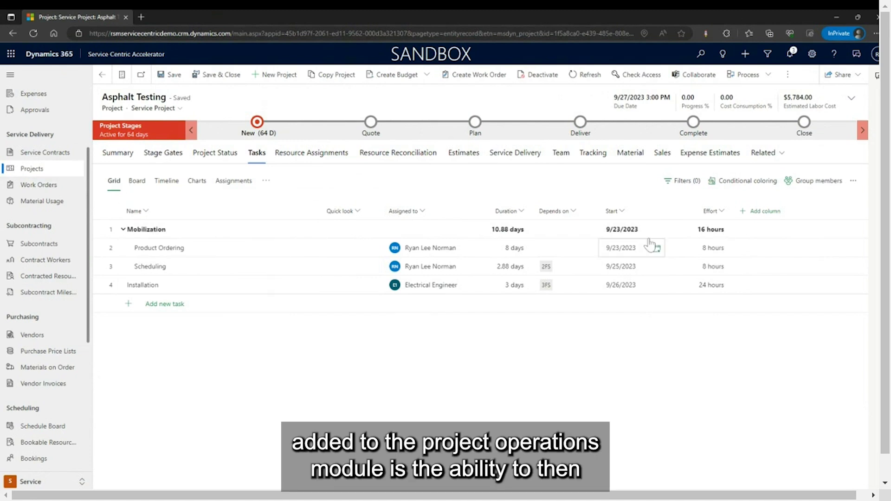
# Switch the Asphalt Testing project form to its Service Delivery tab.
pyautogui.click(502, 156)
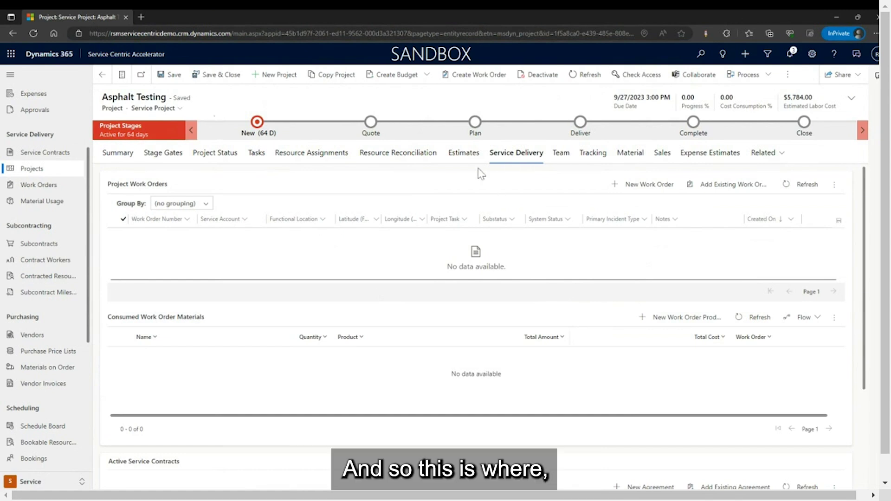
# Start a new work order from Asphalt Testing's Project Work Orders grid.
pyautogui.click(645, 186)
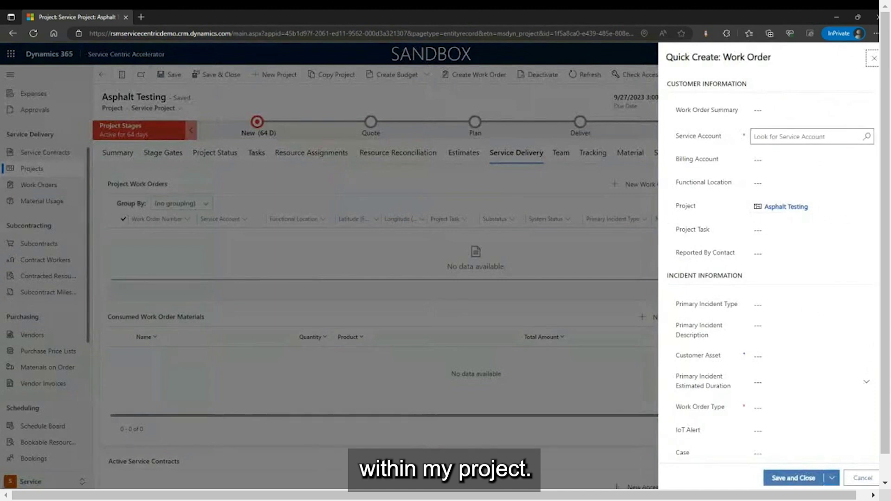
# Save an A. Datum Corporation work order with Installation as both project task and work order type.
pyautogui.click(806, 136)
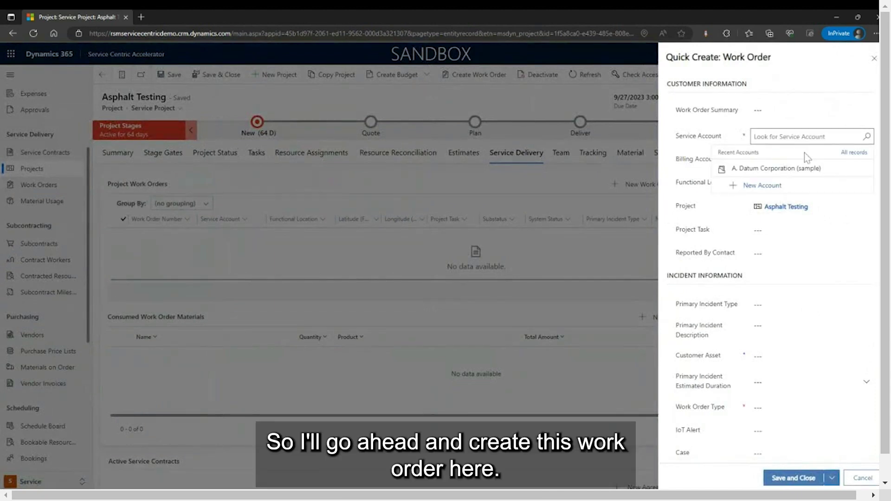
pyautogui.click(785, 168)
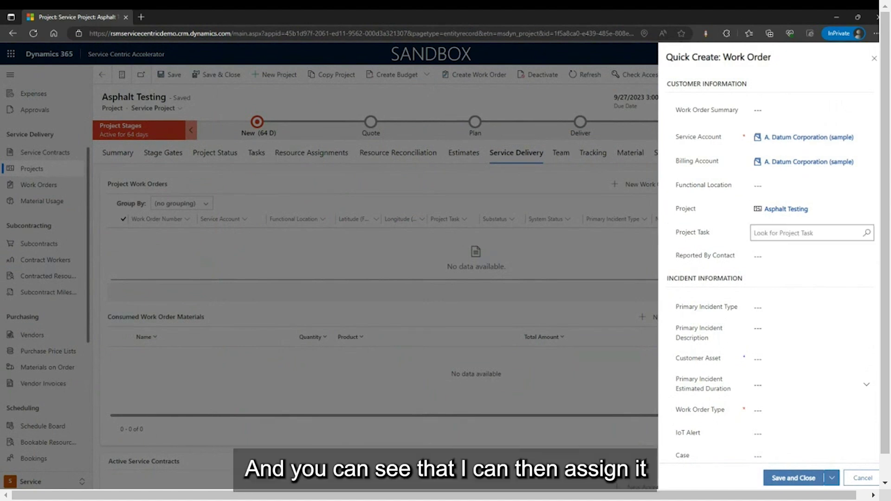
pyautogui.click(807, 233)
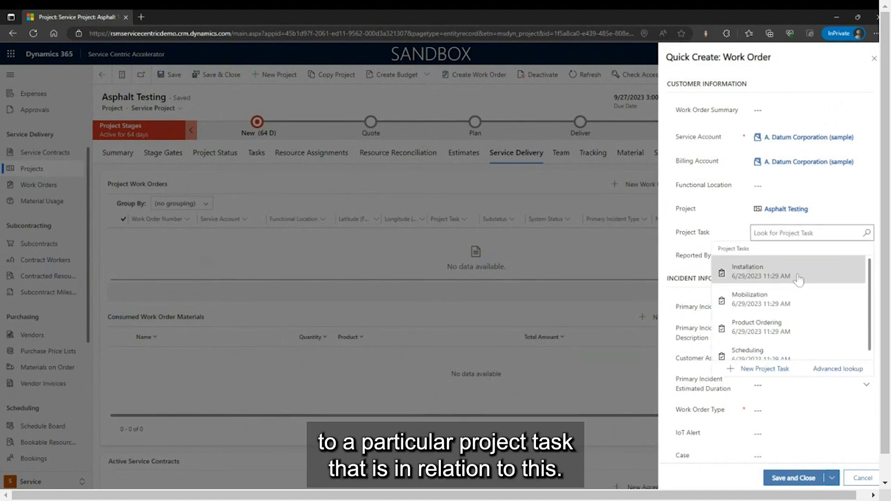
pyautogui.click(743, 271)
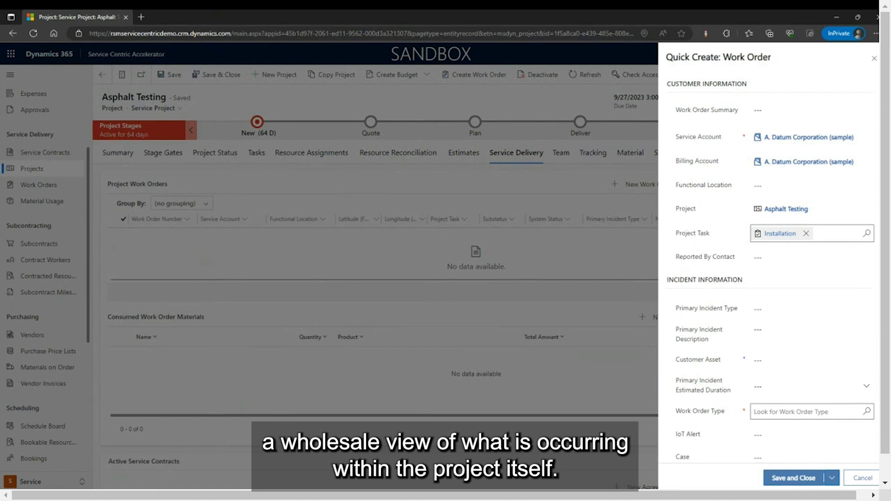
pyautogui.click(789, 412)
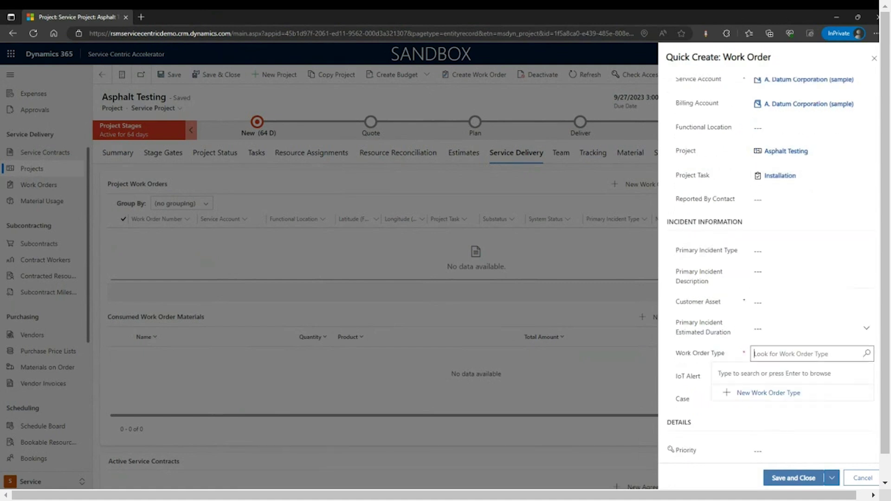
pyautogui.press('Return')
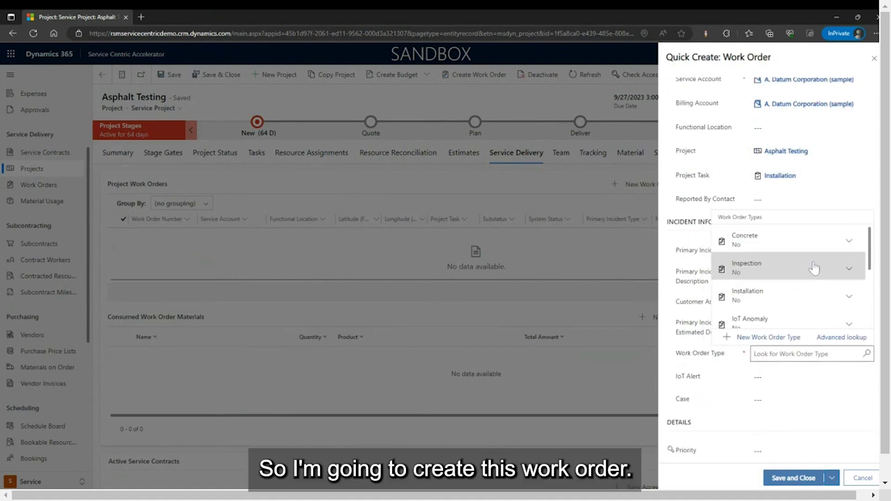
pyautogui.click(811, 306)
pyautogui.scroll(-2, 813, 392)
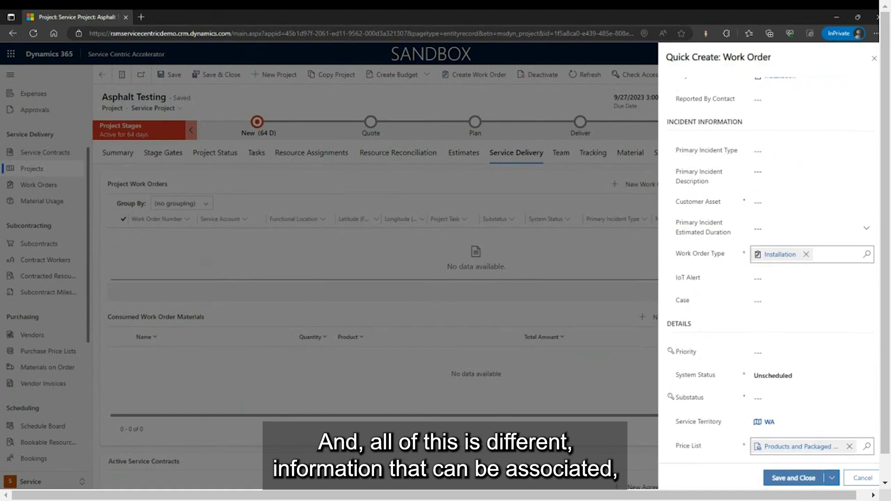
pyautogui.click(807, 484)
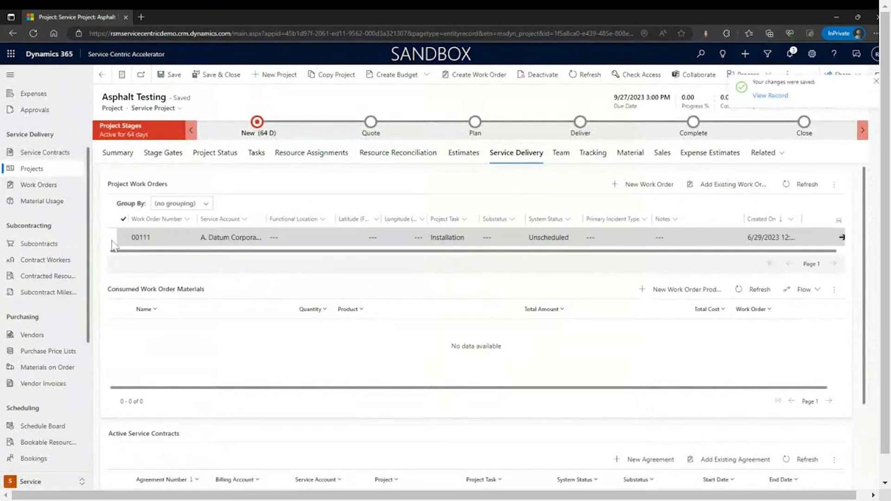
# Open work order 00111 for editing and show its empty Products list.
pyautogui.click(124, 238)
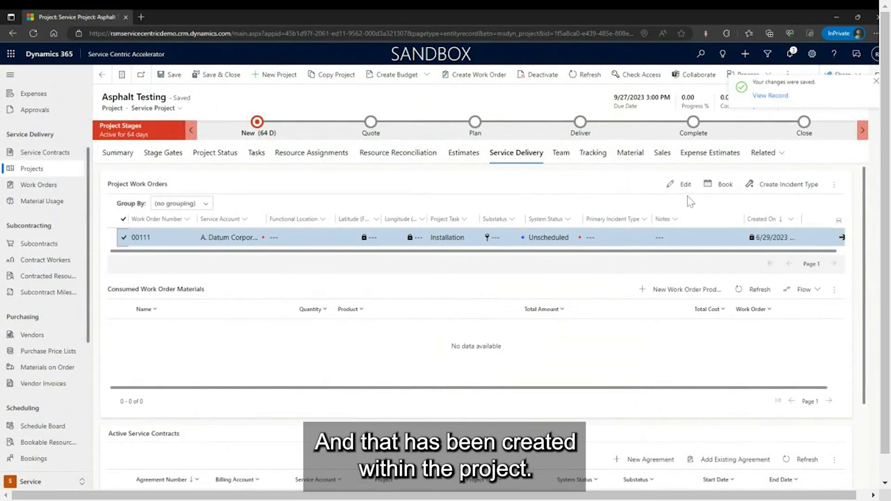
pyautogui.click(682, 184)
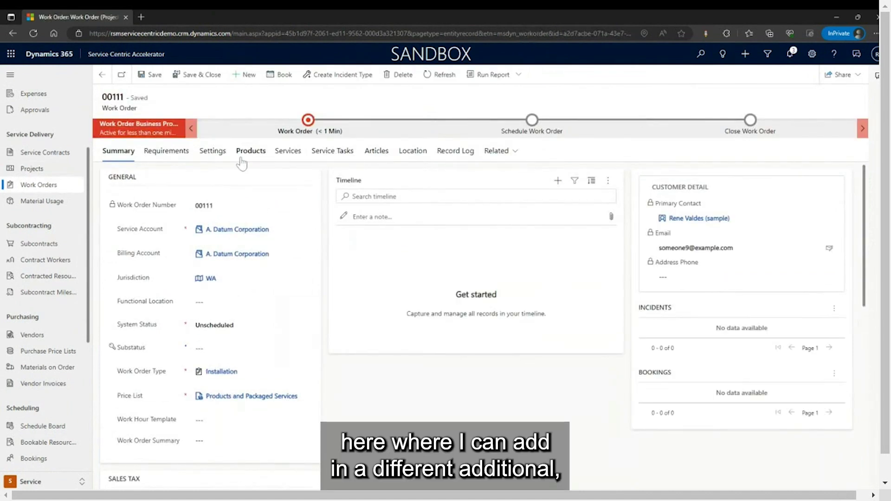
pyautogui.click(255, 162)
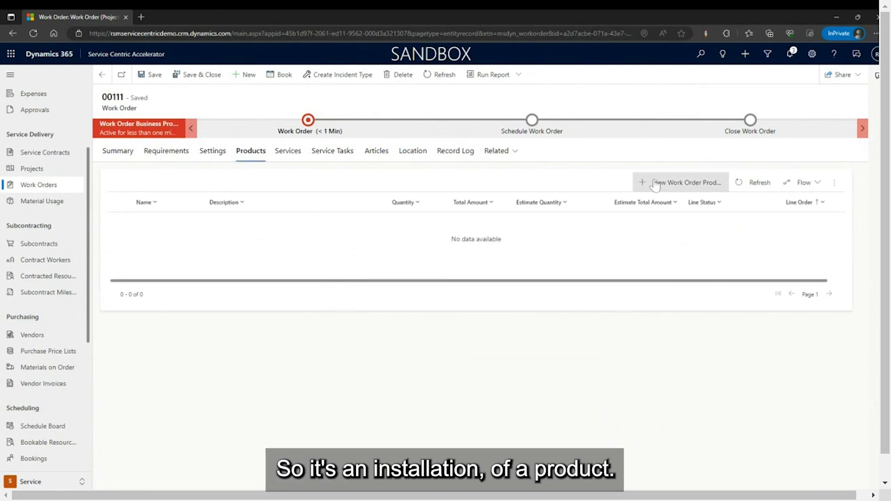
# Add a 3in Core Drill with estimate quantity 1 to work order 00111, then view Services.
pyautogui.click(701, 189)
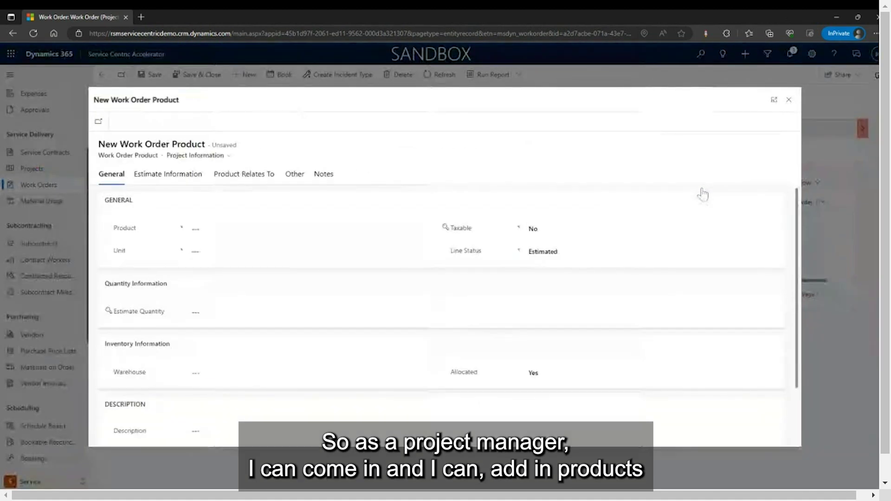
pyautogui.press('Return')
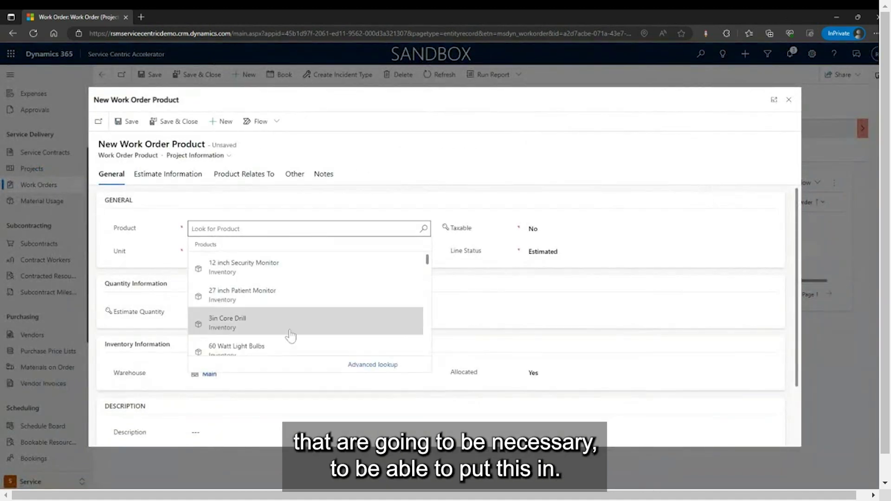
pyautogui.click(297, 326)
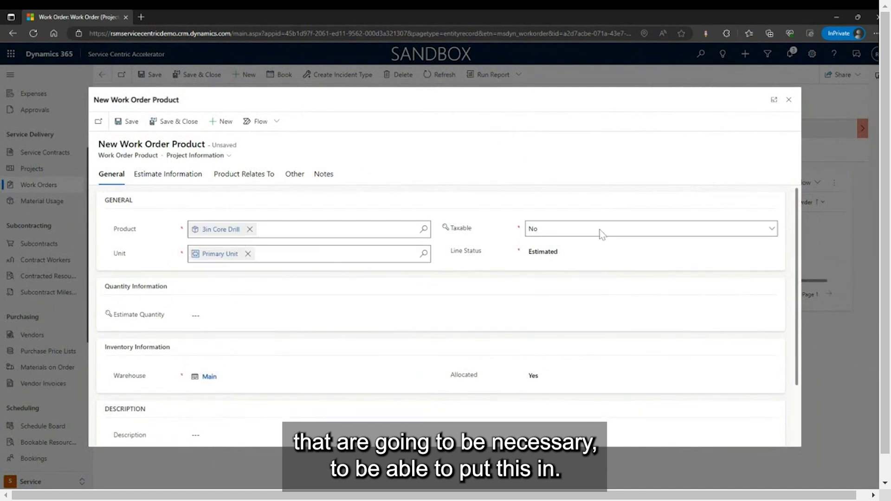
pyautogui.click(197, 315)
pyautogui.write('1')
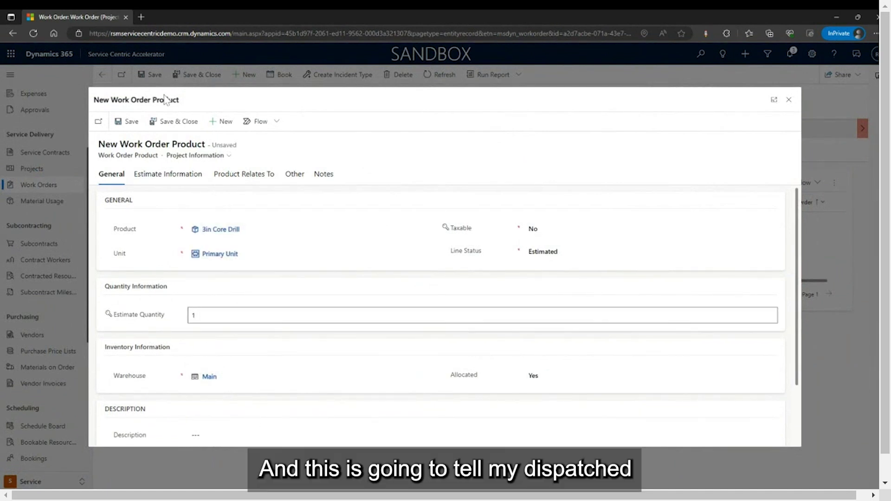
pyautogui.click(176, 121)
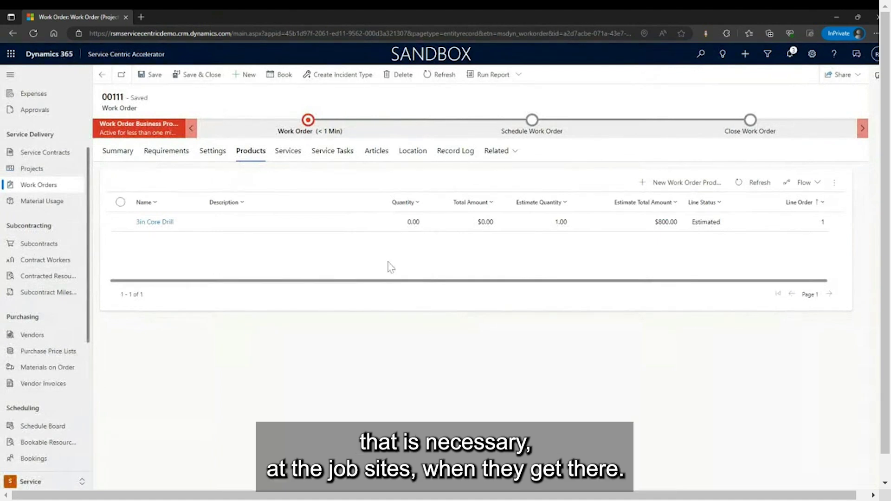
pyautogui.click(279, 157)
# Add and save an Arrival Check-in service task on work order 00111.
pyautogui.click(327, 157)
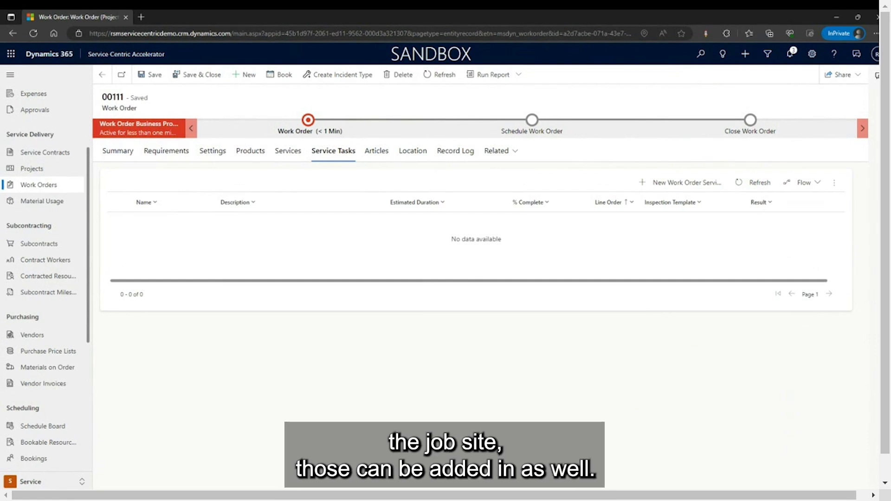
pyautogui.click(718, 188)
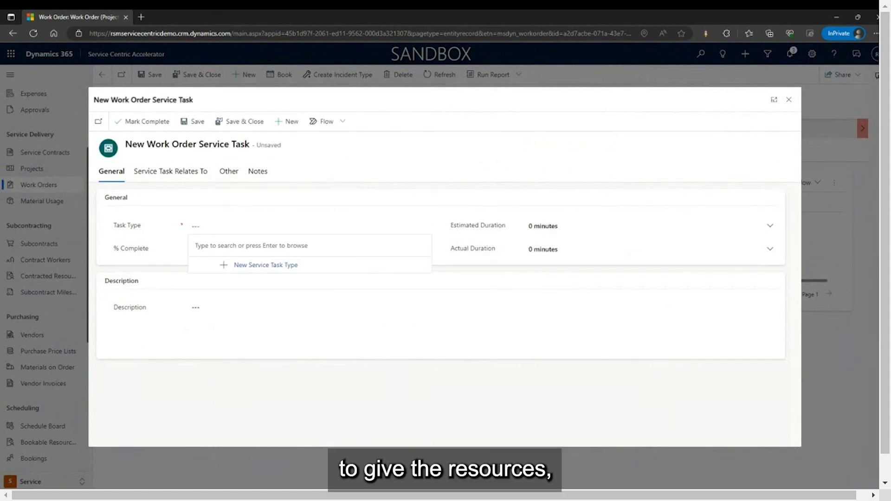
pyautogui.press('Return')
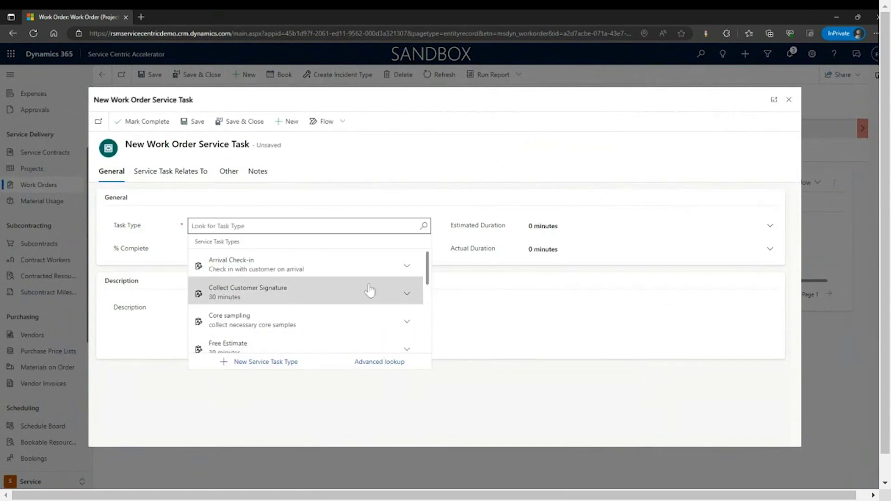
pyautogui.click(344, 263)
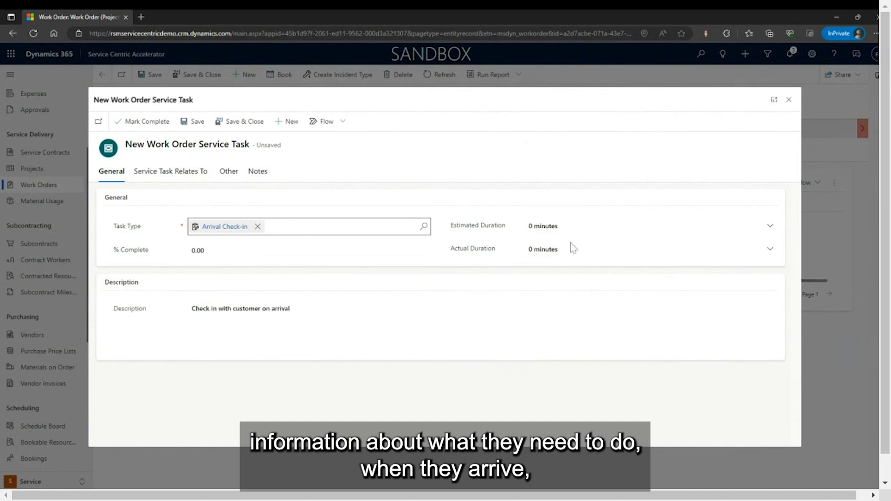
pyautogui.doubleClick(545, 226)
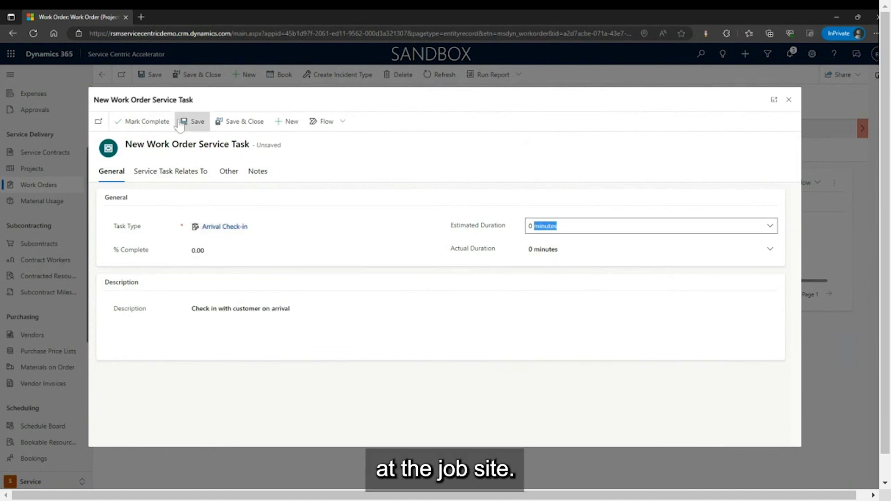
pyautogui.click(246, 123)
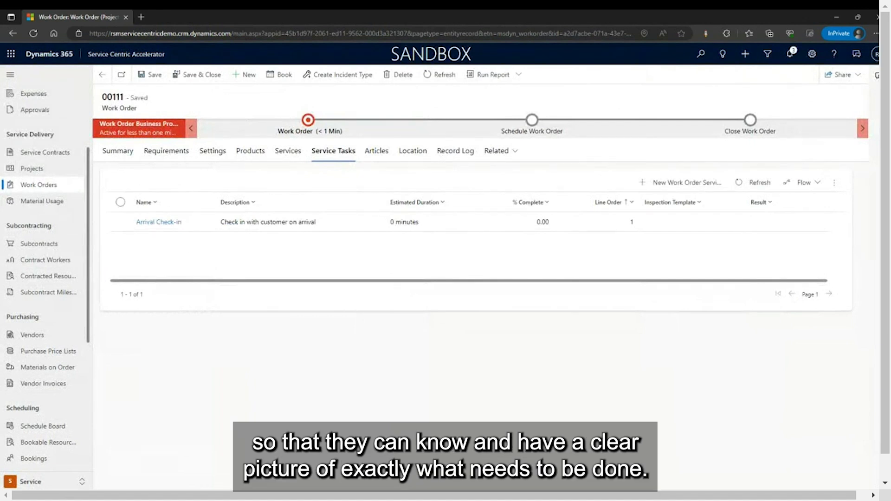
# Add a 2-hour Site Preparation service task, then begin another service task.
pyautogui.click(685, 182)
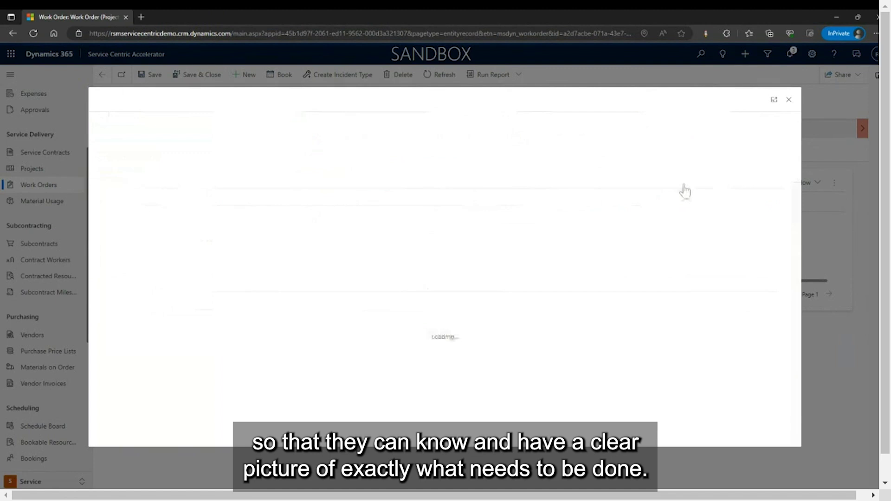
pyautogui.click(222, 226)
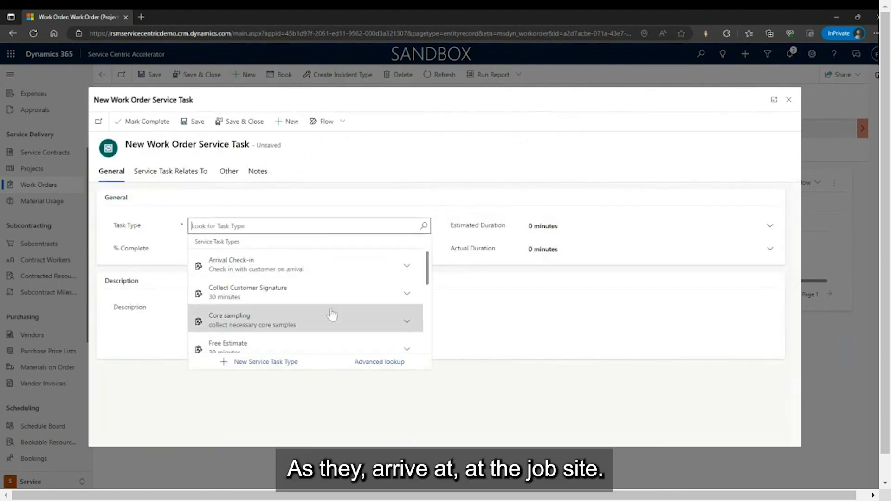
pyautogui.scroll(-2, 331, 316)
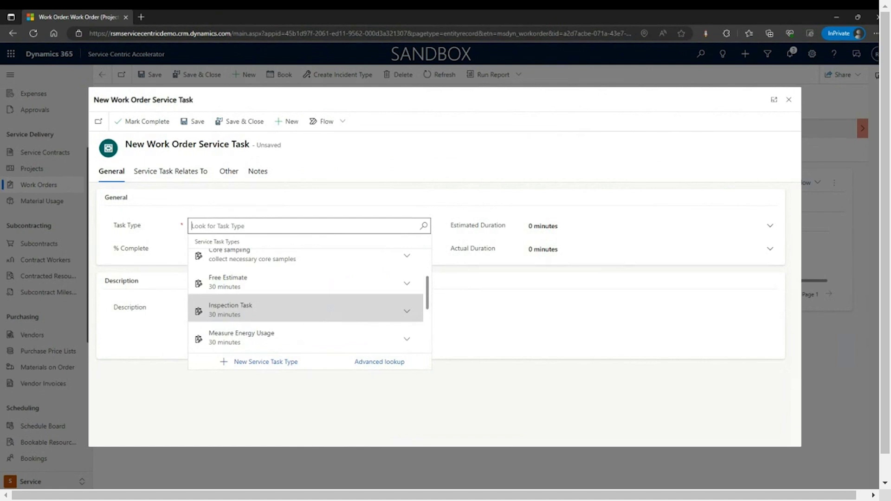
pyautogui.scroll(-3, 324, 308)
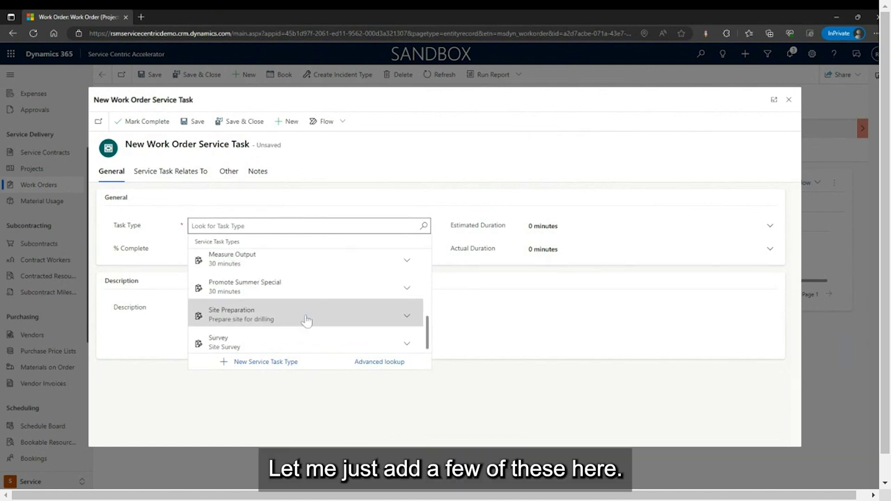
pyautogui.click(306, 317)
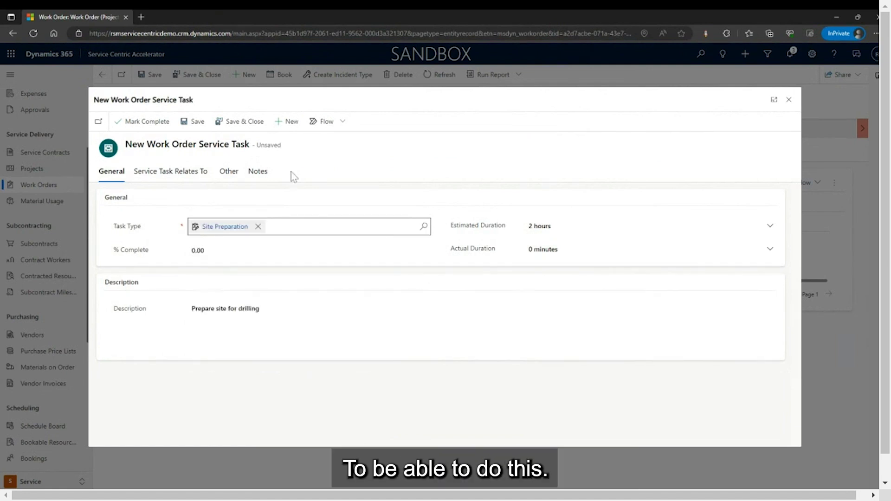
pyautogui.click(237, 122)
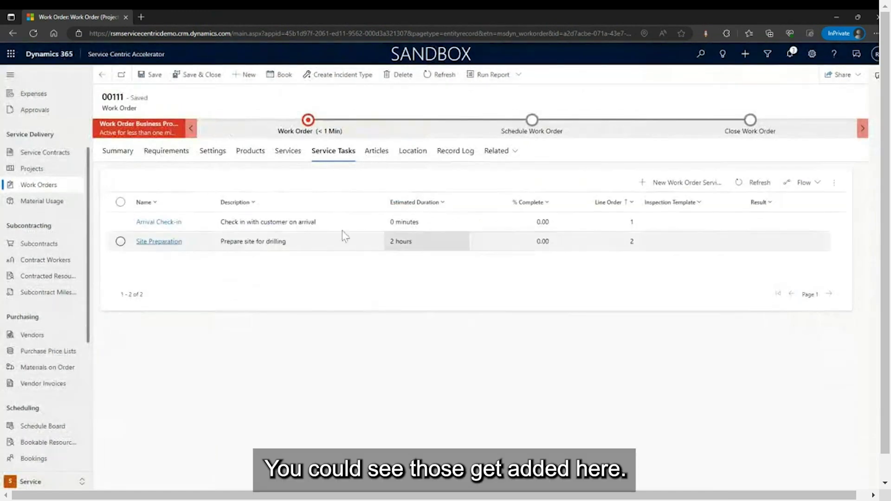
pyautogui.click(664, 183)
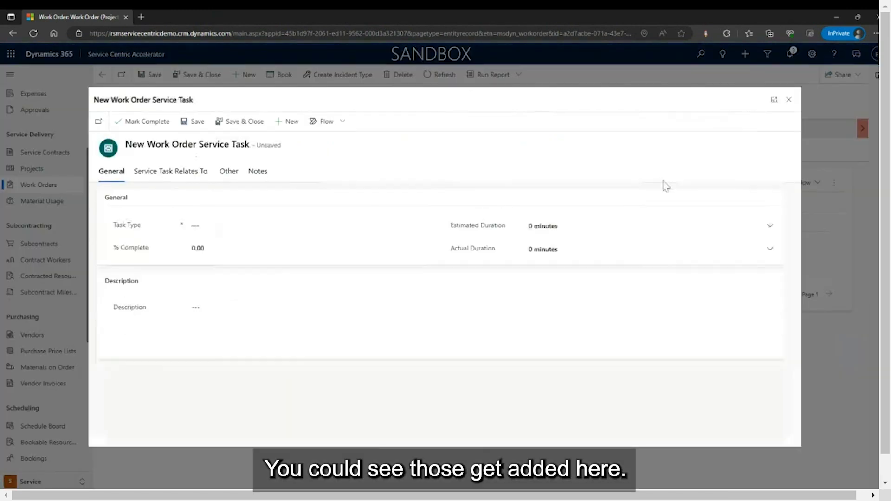
# Save a 30-minute Collect Customer Signature task as service task line 3.
pyautogui.click(307, 226)
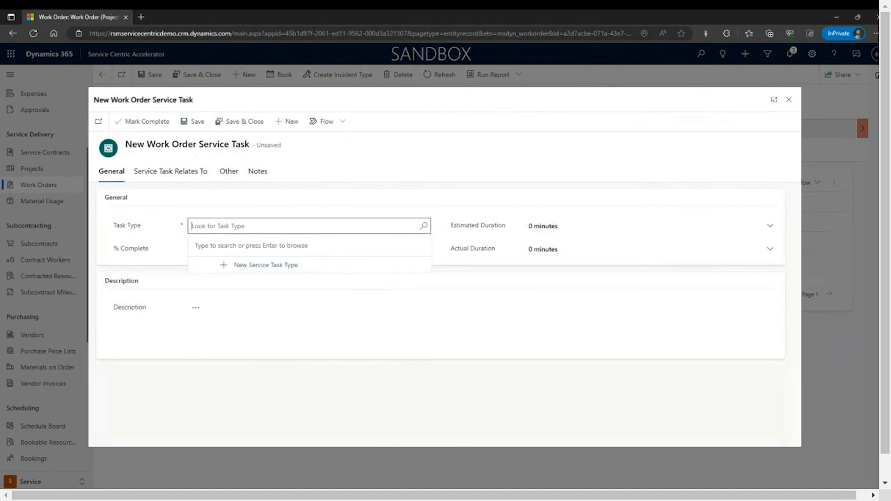
pyautogui.press('Return')
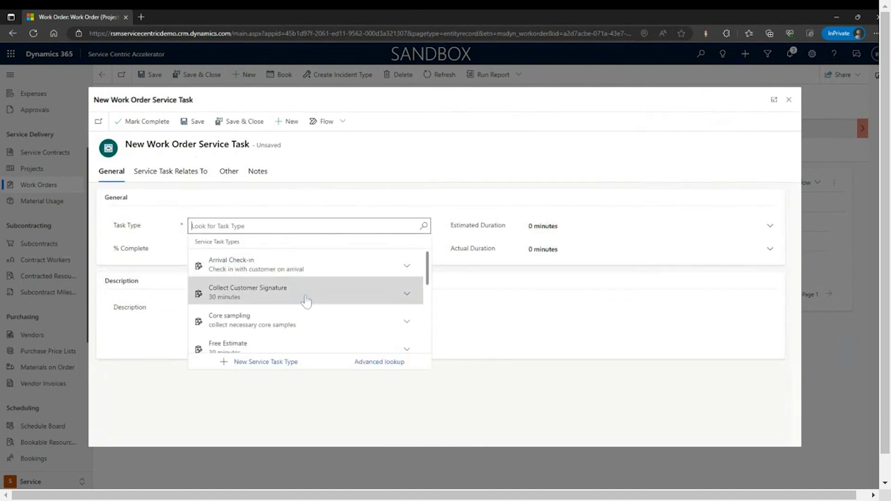
pyautogui.click(316, 291)
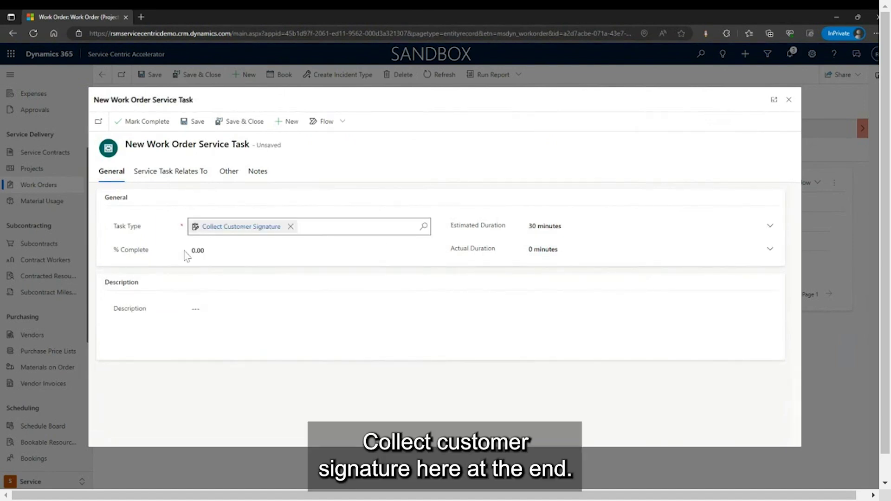
pyautogui.click(240, 121)
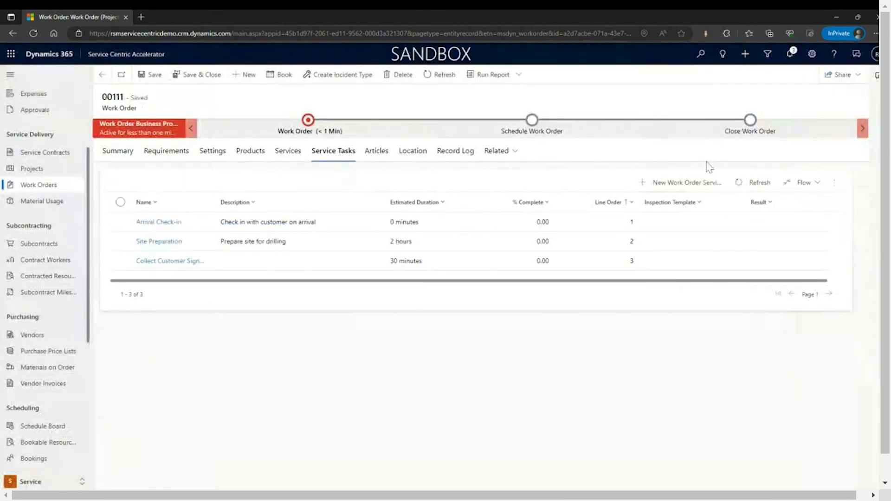
# Return to Asphalt Testing's Project Work Orders grid, where 00111 shows as Unscheduled Installation.
pyautogui.click(115, 158)
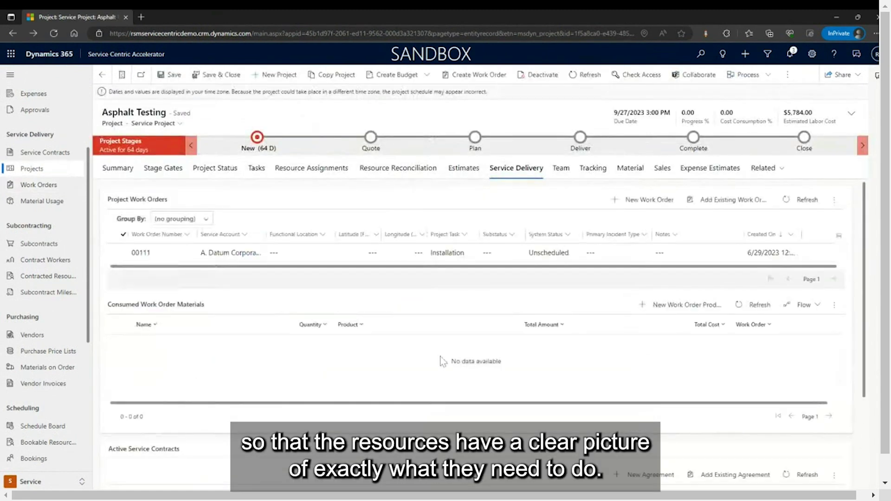
pyautogui.scroll(-3, 444, 362)
pyautogui.scroll(3, 459, 367)
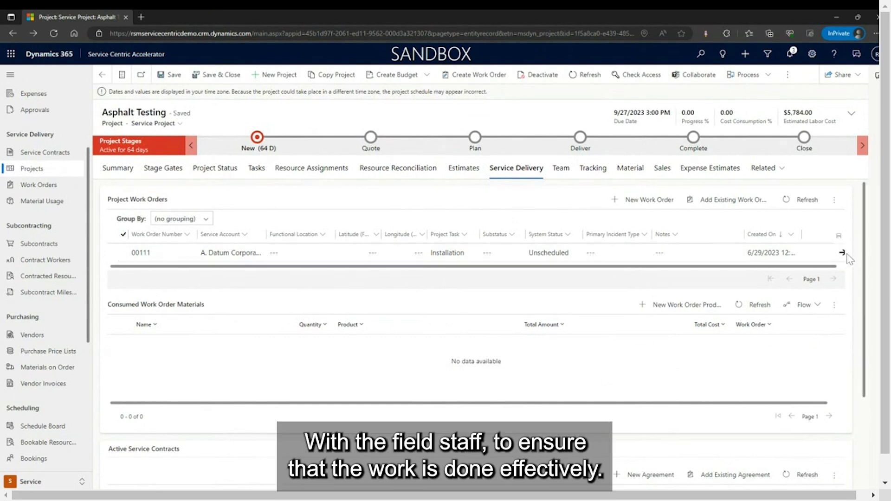
pyautogui.scroll(-1, 849, 258)
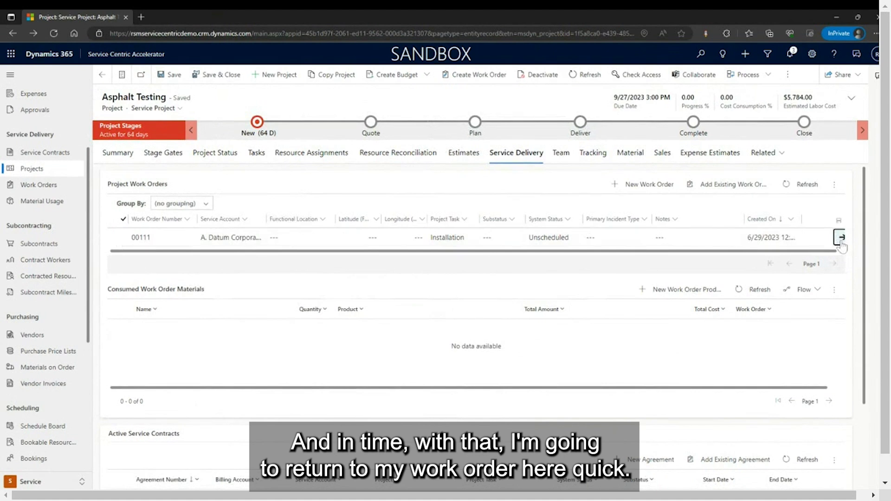
pyautogui.click(839, 238)
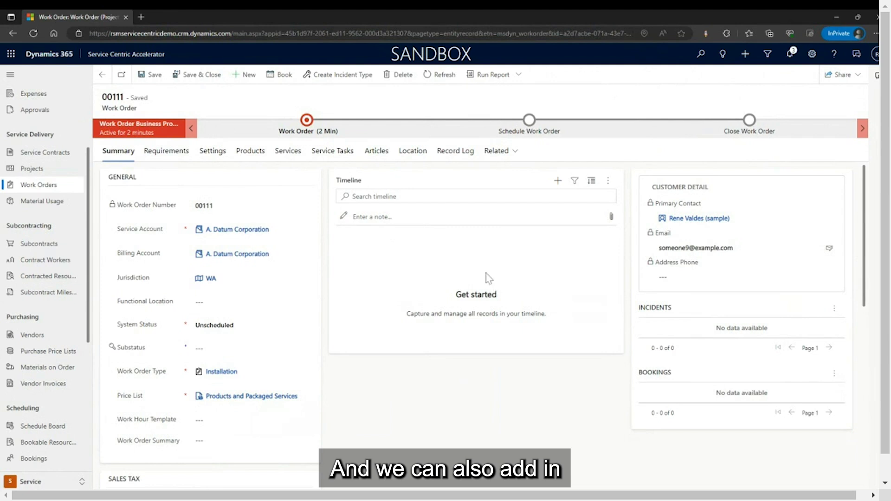
# Check 00111's Requirements and Summary, then select its 2 hrs 30 mins requirement on the Schedule Board.
pyautogui.scroll(-3, 402, 411)
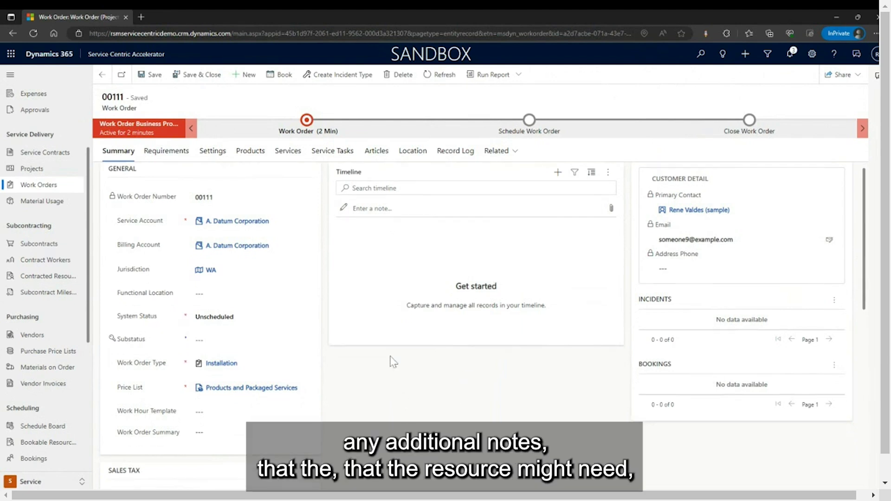
pyautogui.scroll(3, 429, 430)
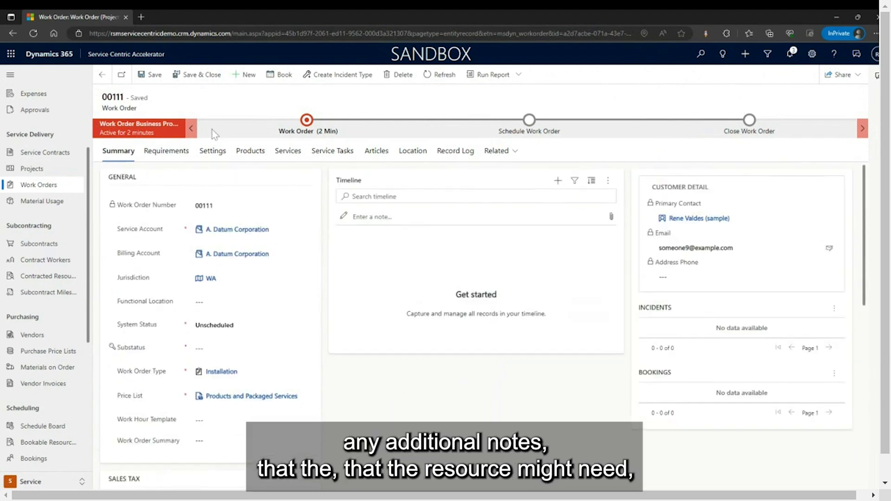
pyautogui.click(177, 154)
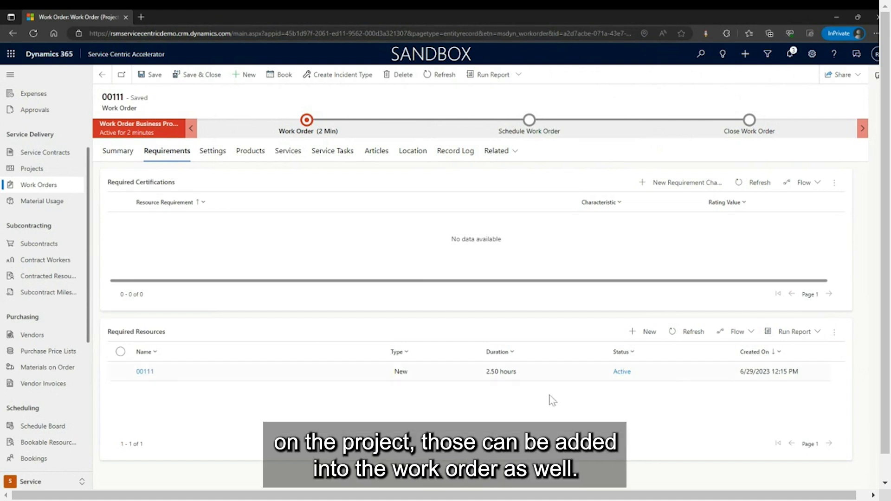
pyautogui.click(121, 152)
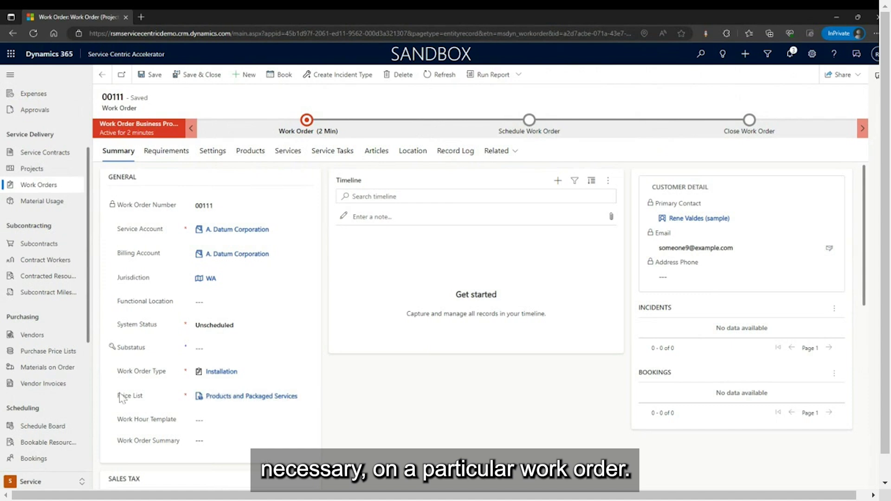
pyautogui.click(53, 433)
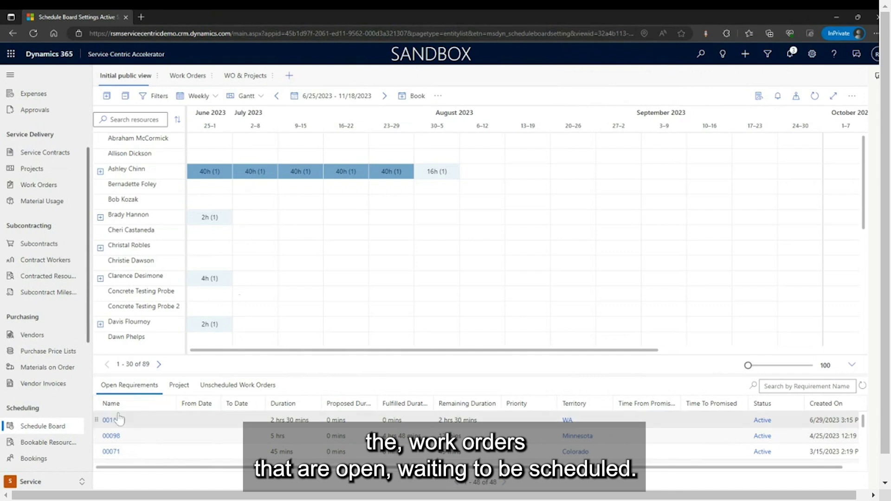
pyautogui.click(224, 426)
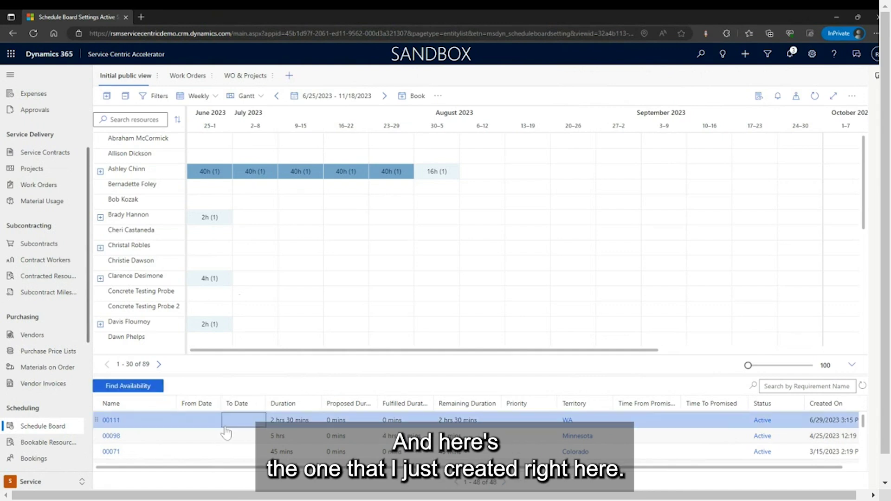
pyautogui.click(111, 420)
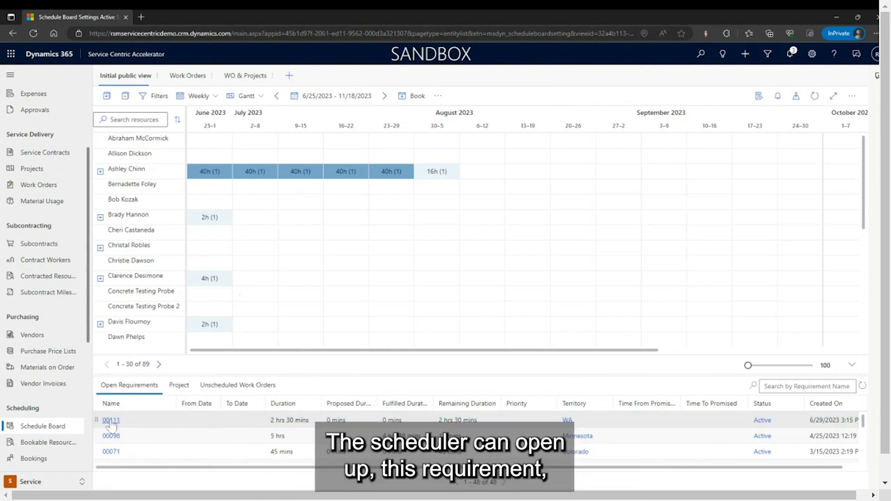
pyautogui.click(113, 421)
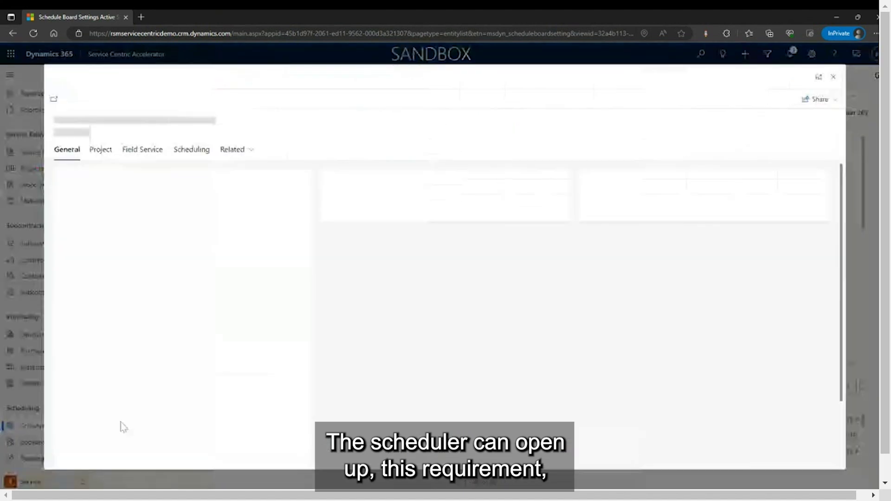
pyautogui.click(146, 158)
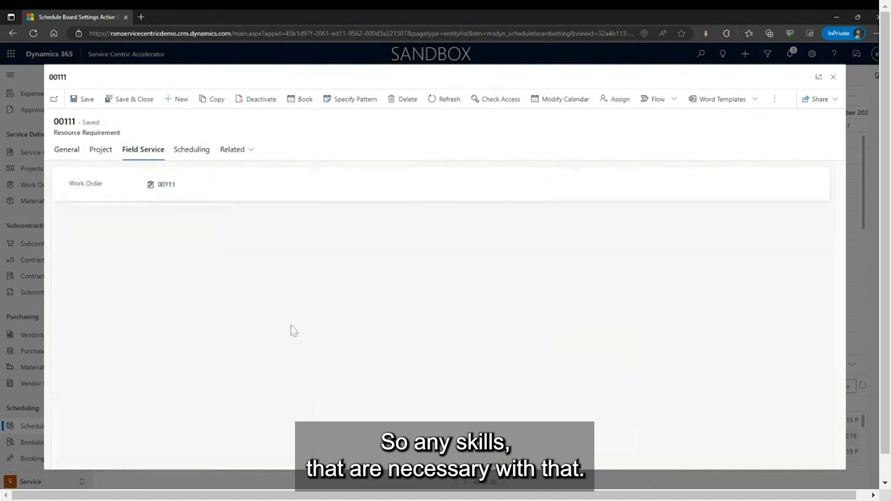
pyautogui.click(167, 185)
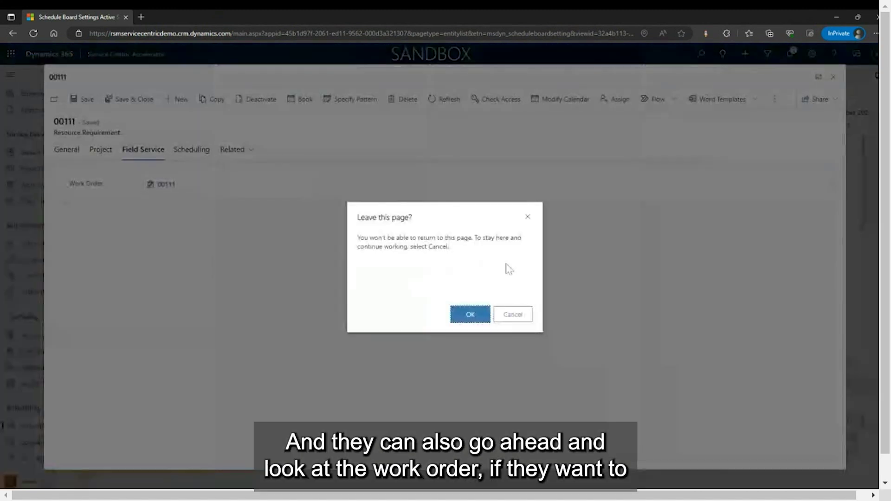
pyautogui.click(515, 315)
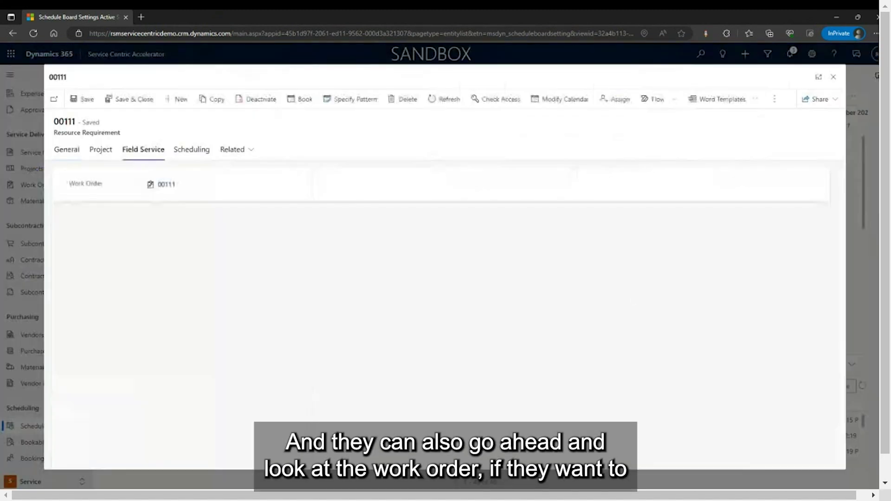
pyautogui.click(833, 78)
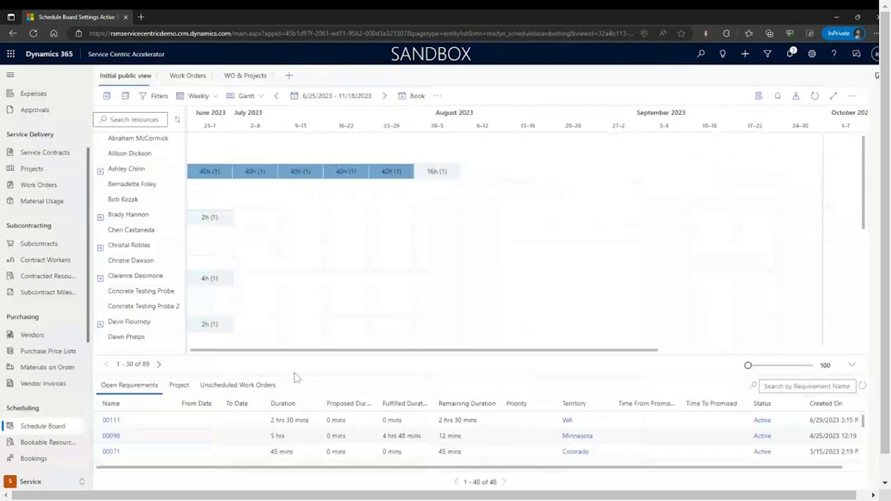
# Open work order 00111 from the unscheduled list, check its requirements, products and service tasks, then close it.
pyautogui.click(237, 385)
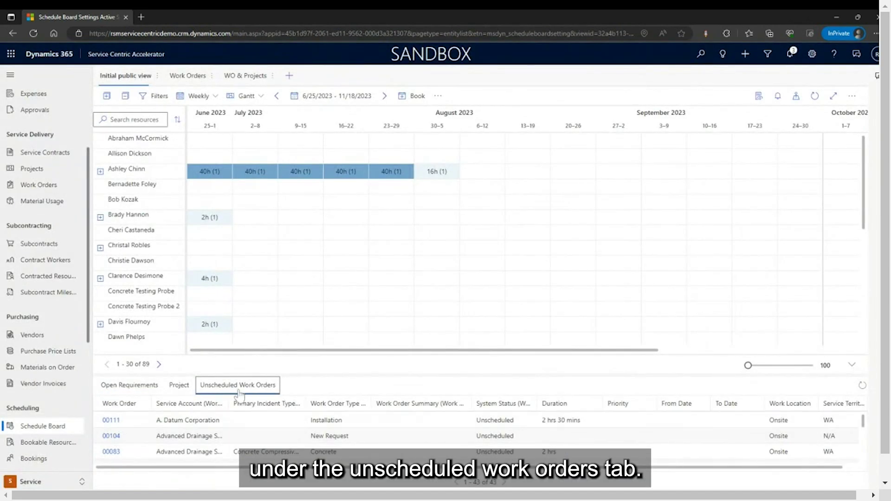
pyautogui.click(114, 423)
pyautogui.click(111, 420)
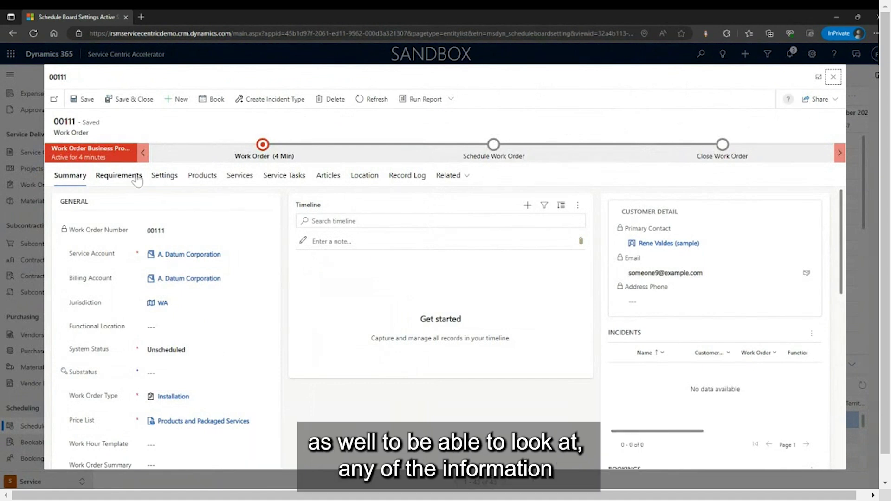
pyautogui.click(119, 176)
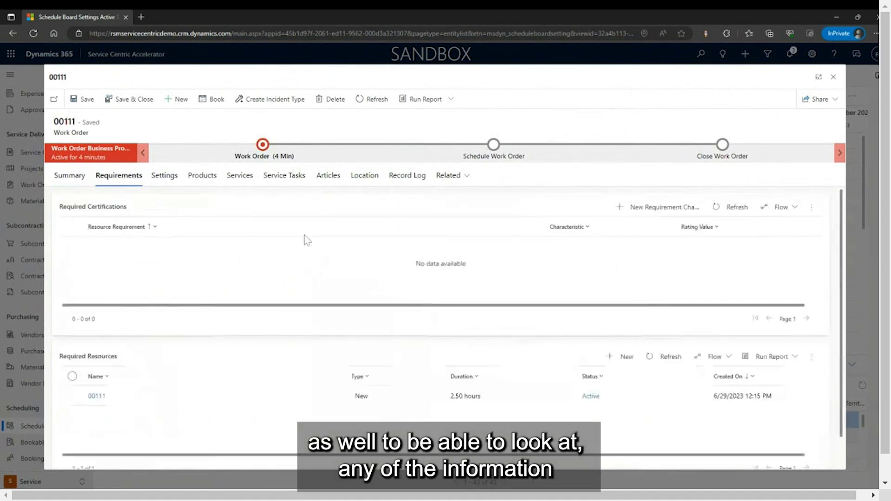
pyautogui.click(214, 180)
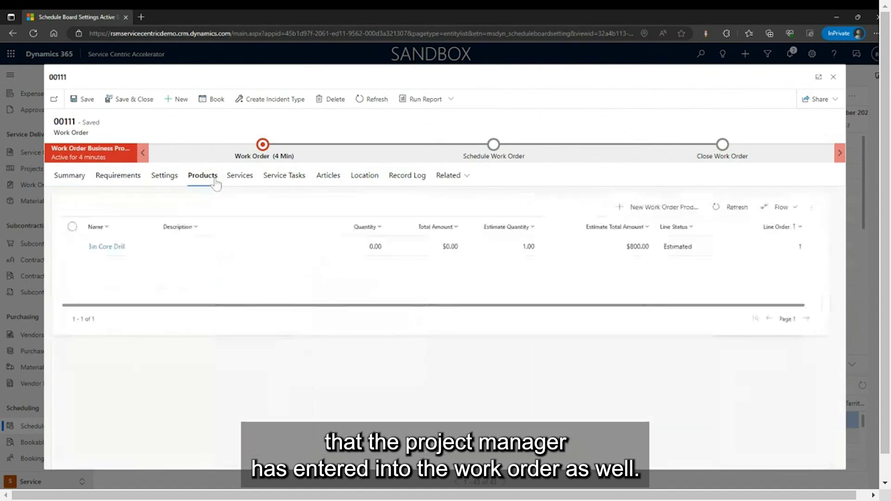
pyautogui.click(284, 175)
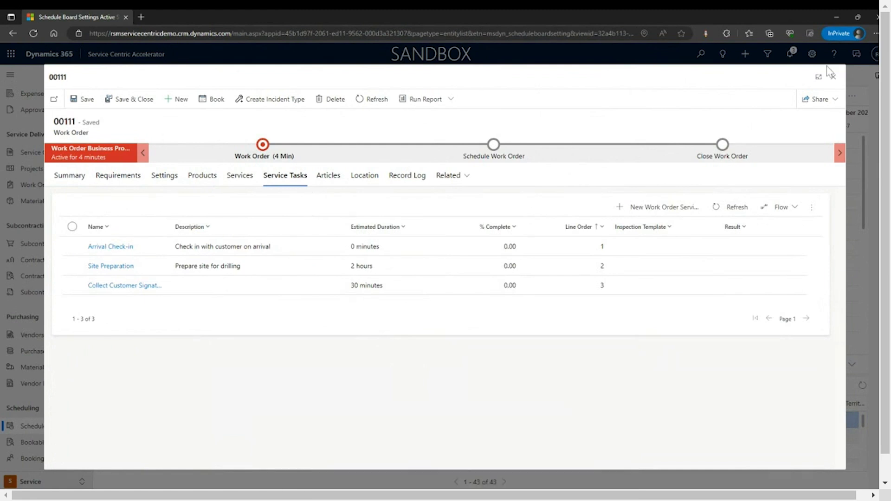
pyautogui.click(834, 78)
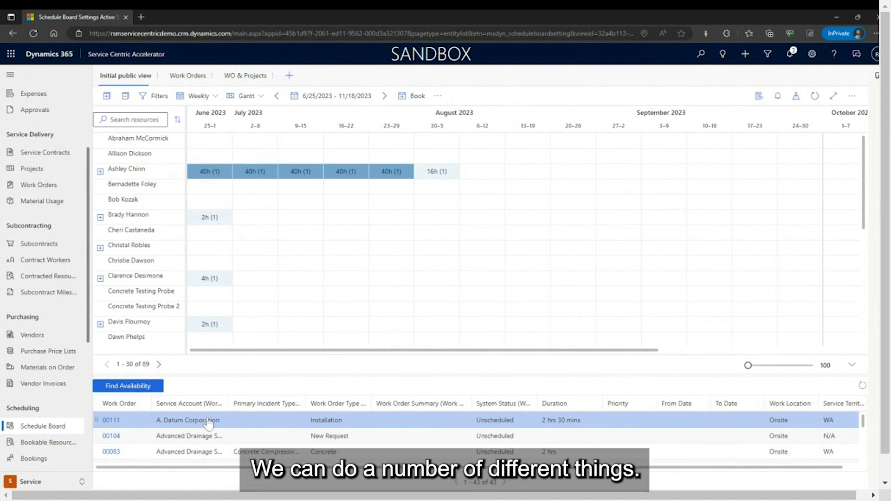
# Filter the resource list by the technician's name and drag work order 00111 onto their week.
pyautogui.scroll(-4, 239, 253)
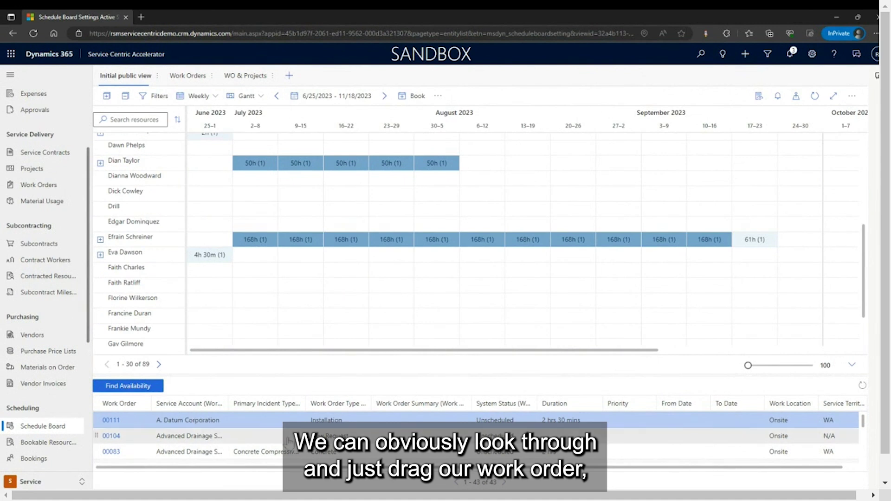
pyautogui.moveTo(260, 429); pyautogui.dragTo(238, 428)
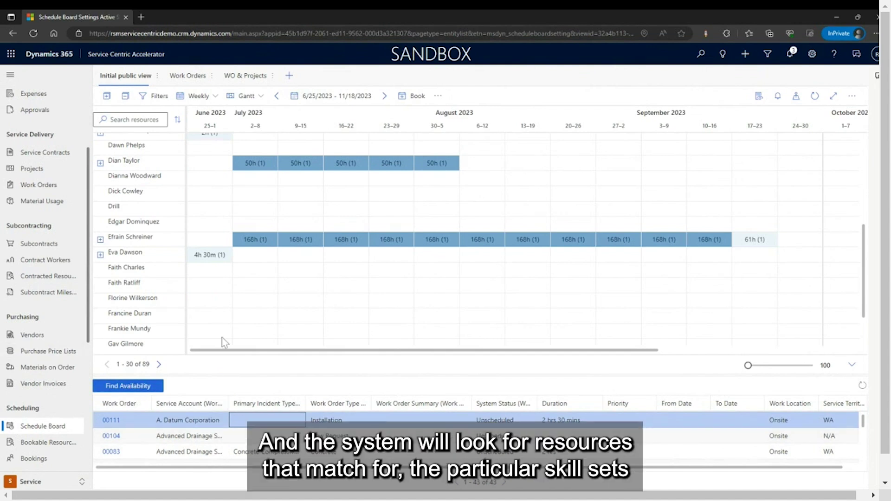
pyautogui.scroll(-2, 150, 316)
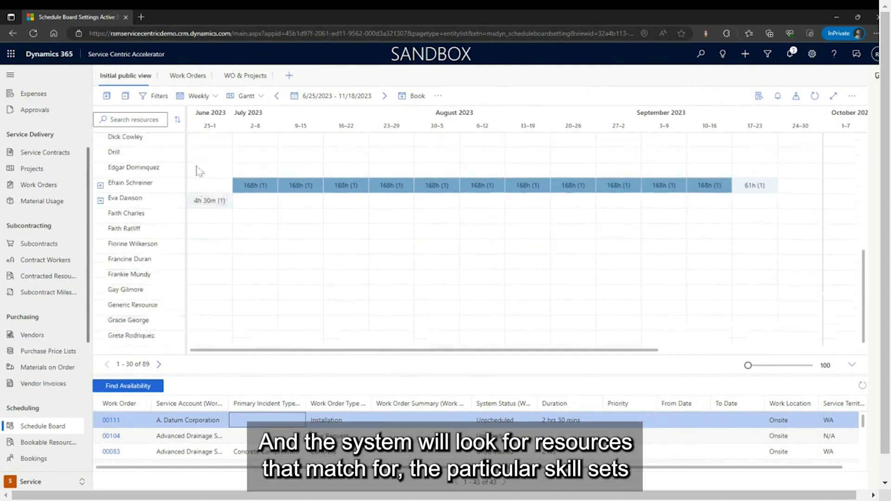
pyautogui.click(133, 119)
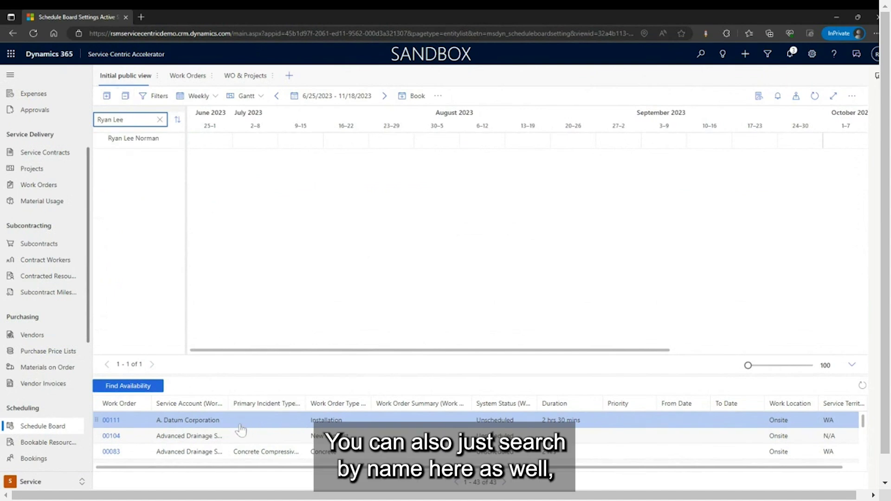
pyautogui.moveTo(241, 429); pyautogui.dragTo(227, 144)
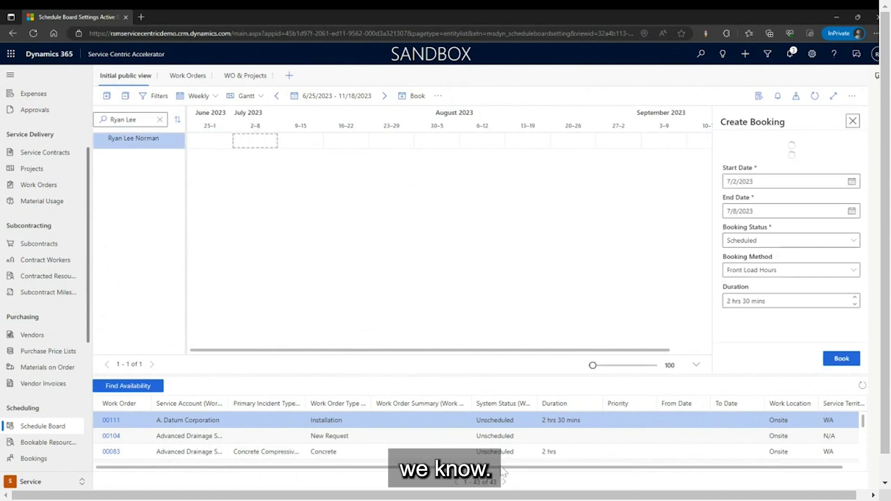
# Set the booking start date to 6/29/2023 and book work order 00111 for the technician.
pyautogui.scroll(-1, 823, 274)
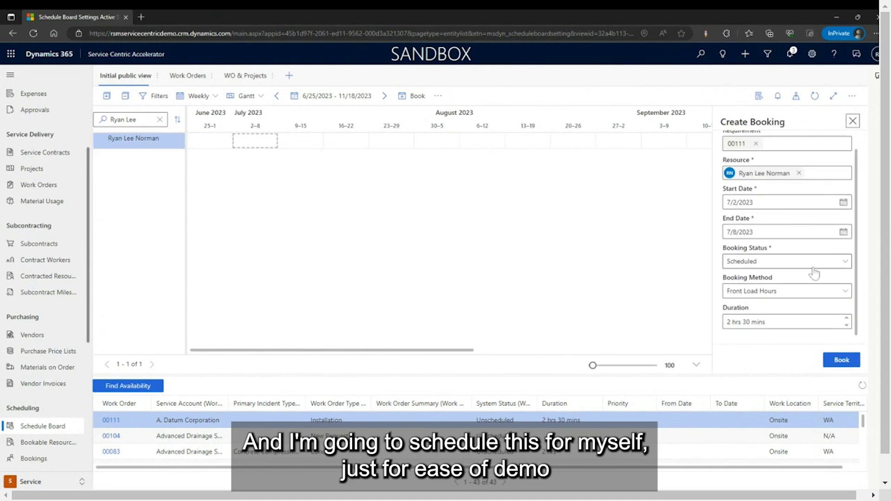
pyautogui.scroll(1, 772, 235)
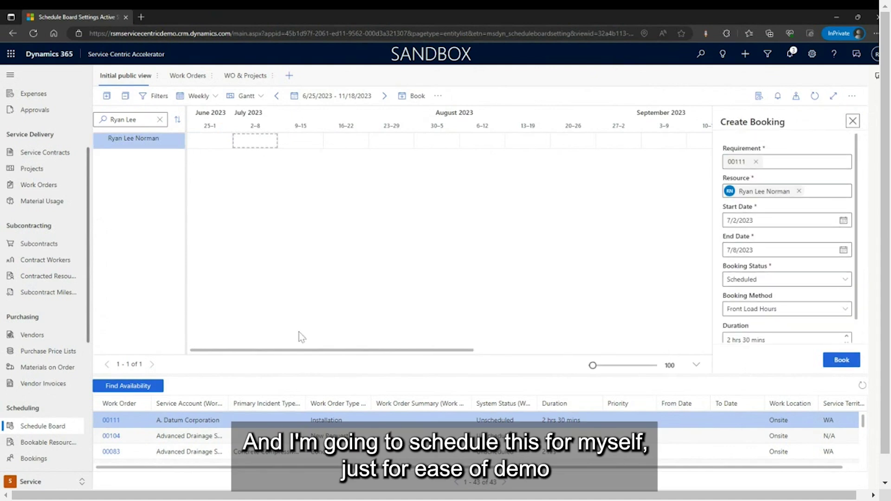
pyautogui.scroll(-1, 798, 232)
pyautogui.scroll(1, 837, 200)
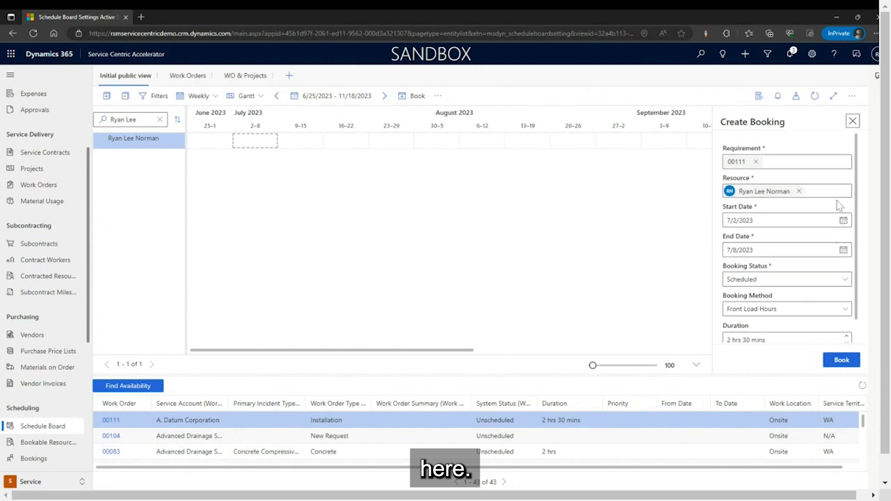
pyautogui.click(843, 220)
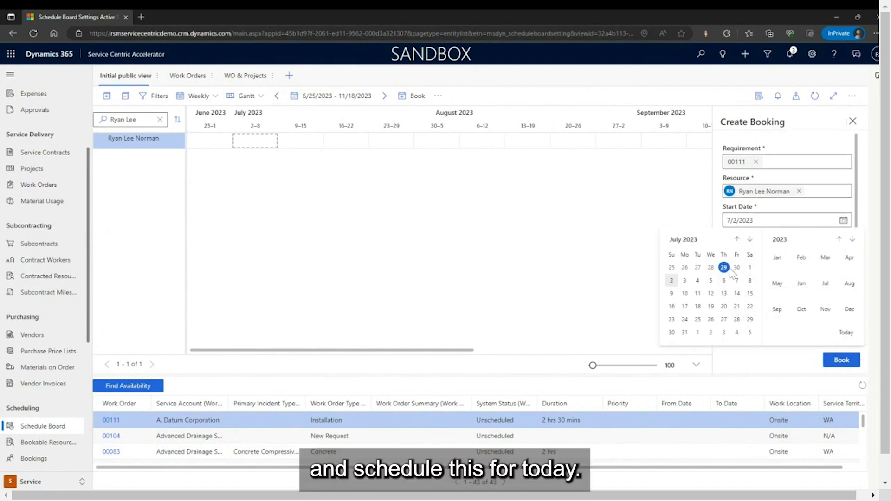
pyautogui.click(724, 268)
pyautogui.click(842, 360)
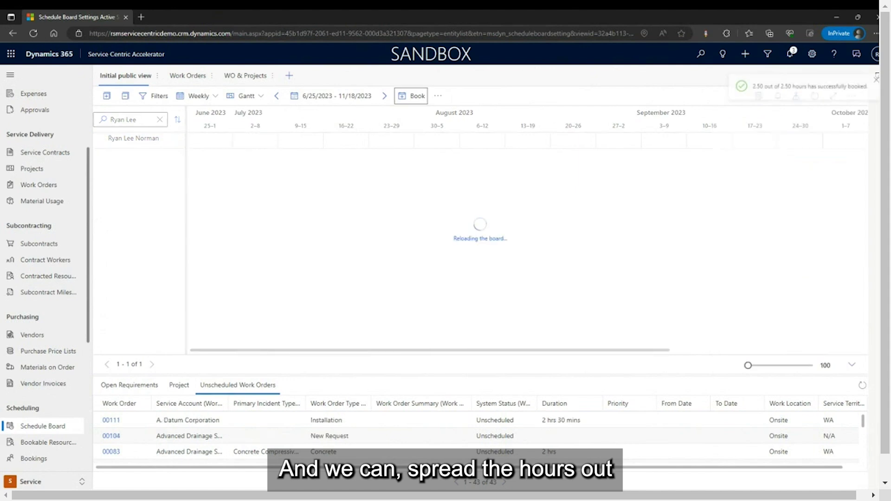
# Expand the technician's Schedule Board row to reveal the 2h 30m 00111 booking bar on 6/29.
pyautogui.click(99, 141)
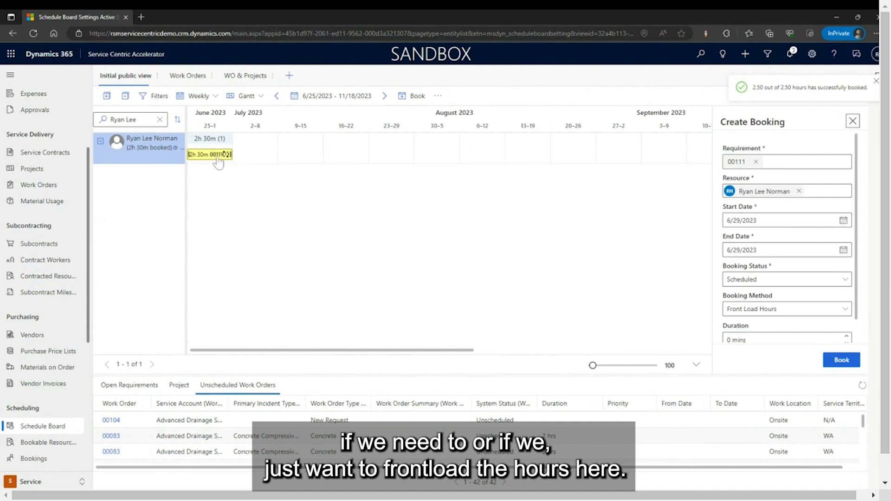
pyautogui.click(100, 142)
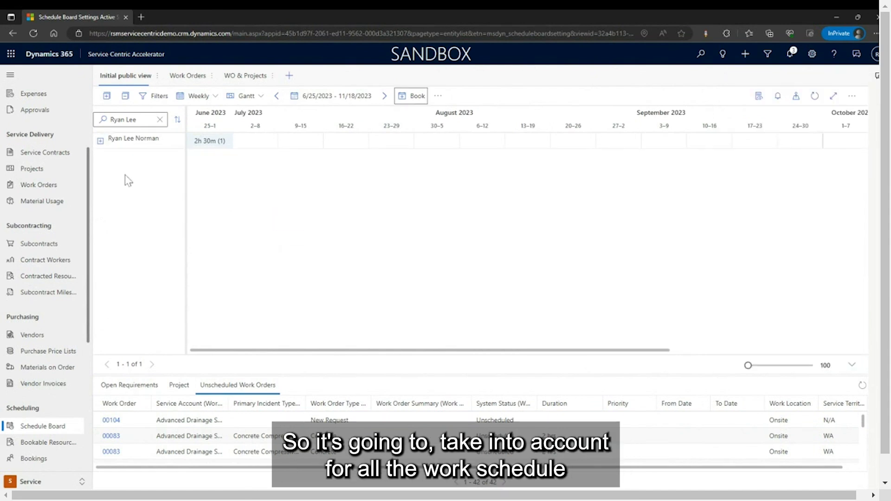
pyautogui.click(100, 141)
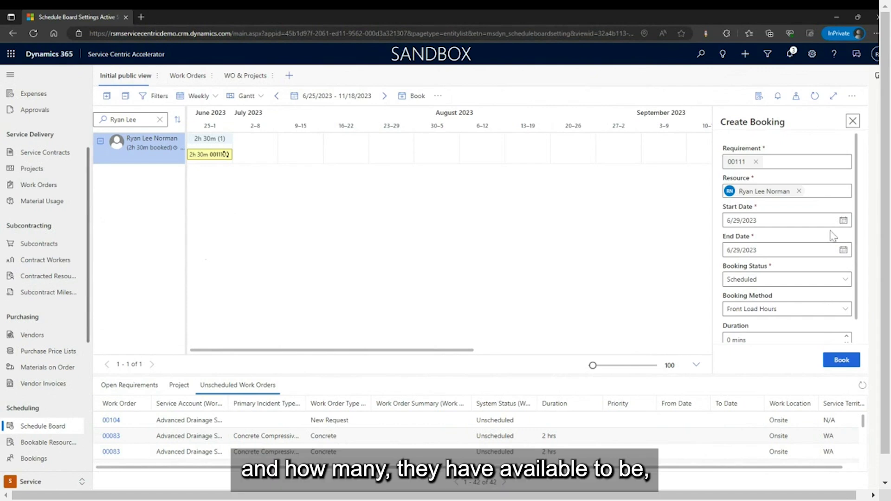
pyautogui.scroll(-1, 831, 246)
pyautogui.scroll(1, 807, 264)
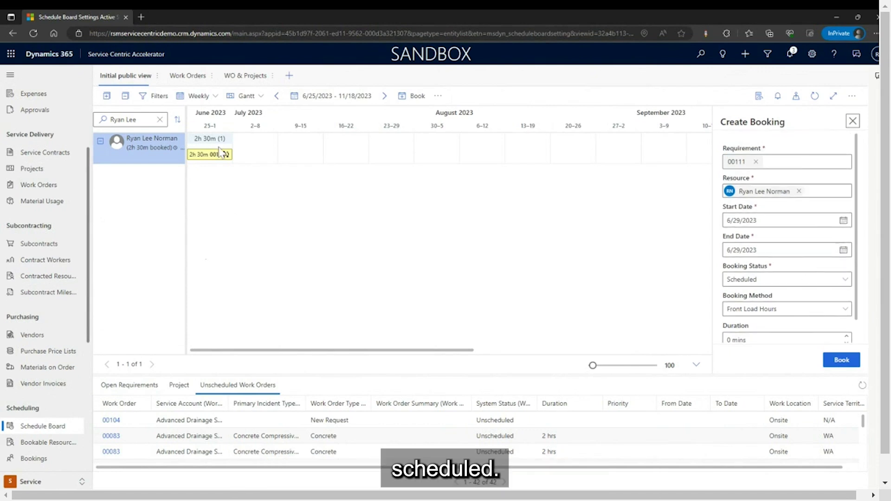
pyautogui.moveTo(209, 159)
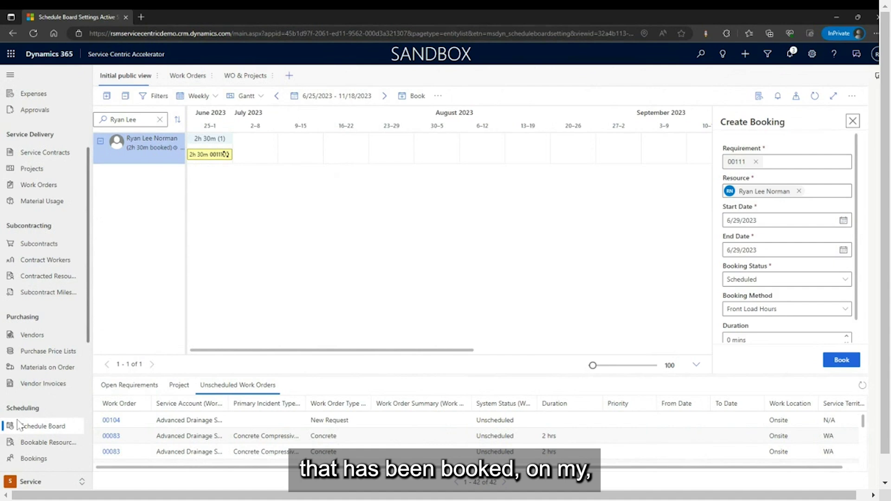
pyautogui.scroll(-3, 53, 373)
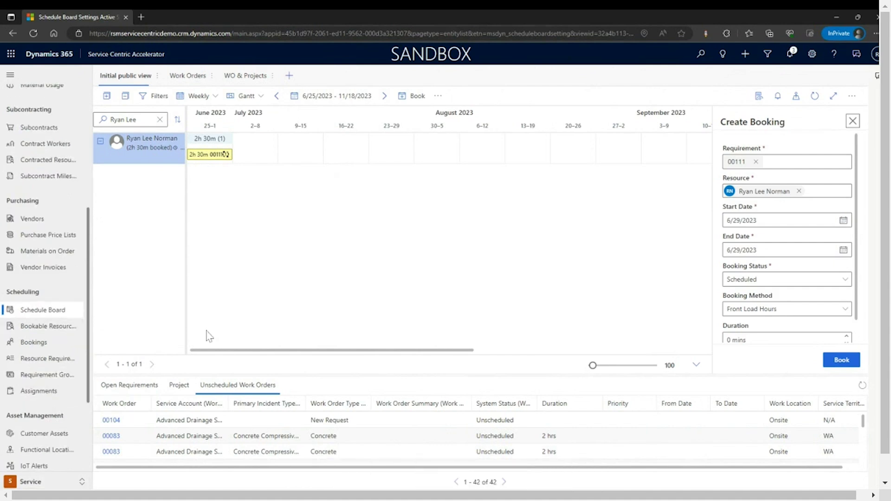
# Sort Bookings by Created On newest first and open the technician's 2.5-hour 00111 booking.
pyautogui.click(33, 343)
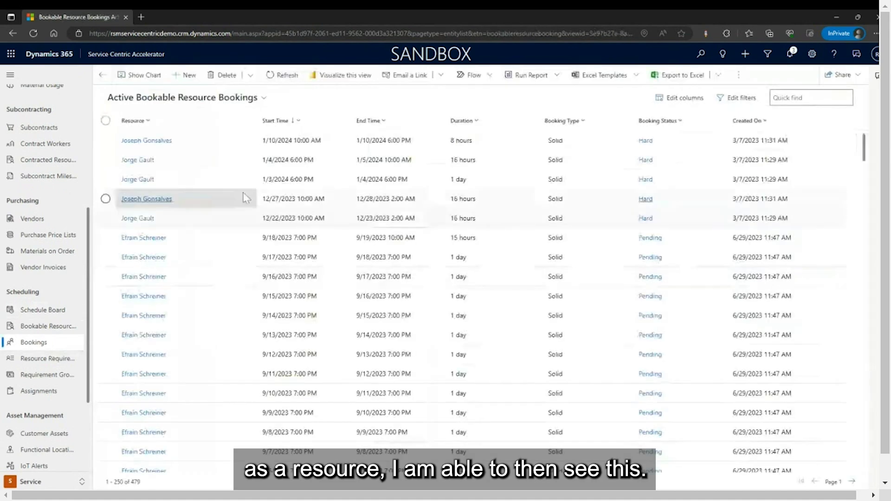
pyautogui.scroll(-3, 218, 263)
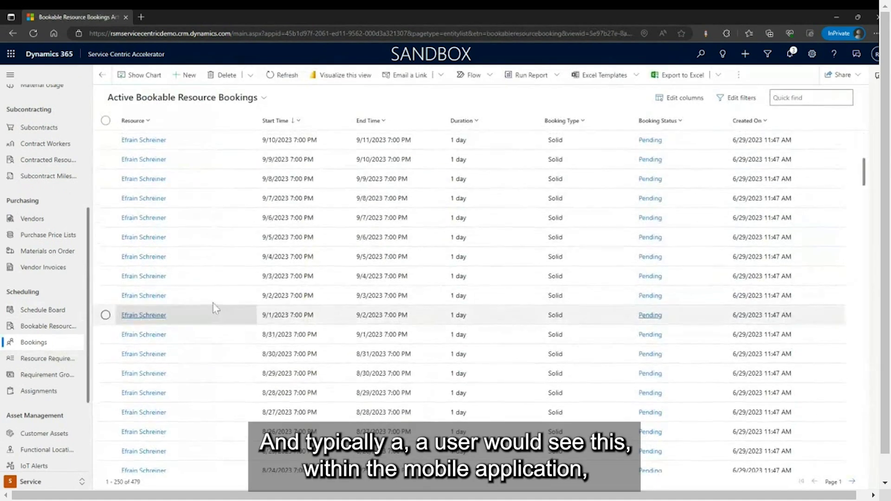
pyautogui.scroll(3, 215, 308)
pyautogui.click(779, 126)
pyautogui.click(785, 160)
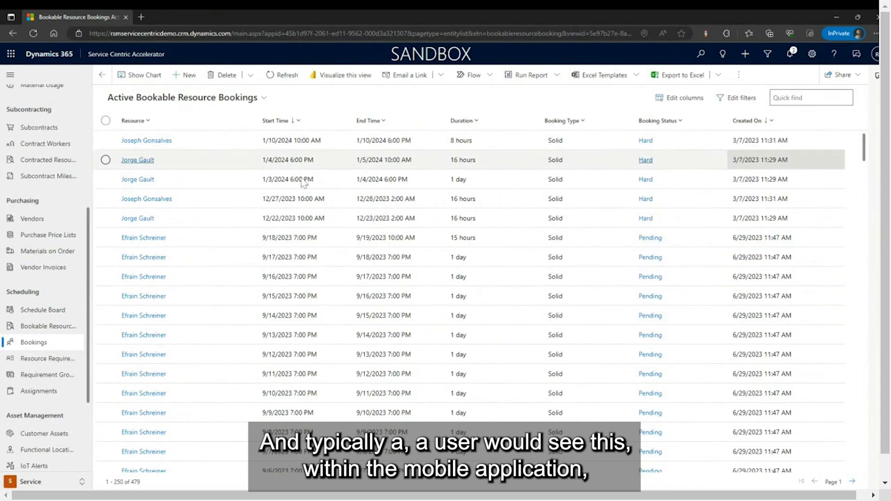
pyautogui.click(234, 147)
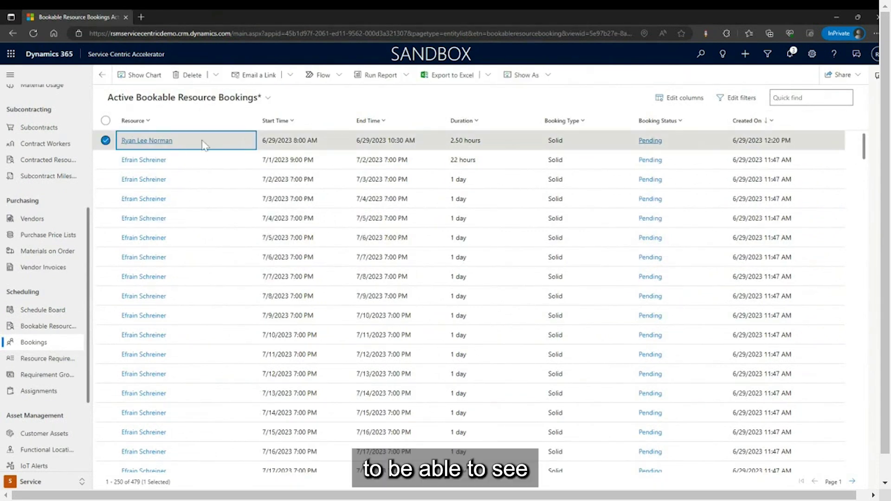
pyautogui.doubleClick(219, 144)
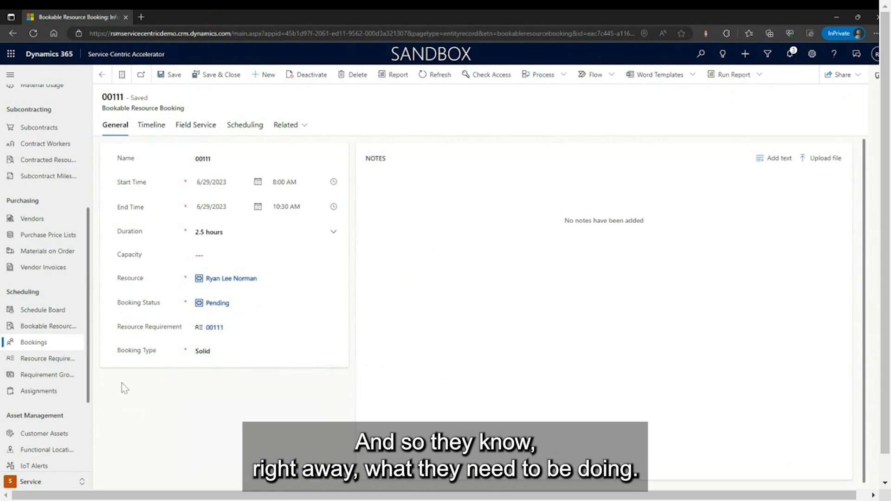
pyautogui.click(213, 126)
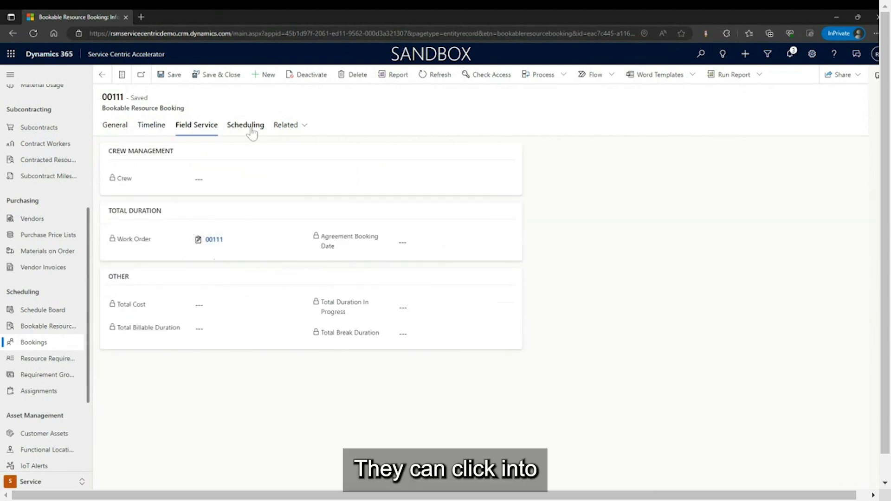
pyautogui.click(209, 246)
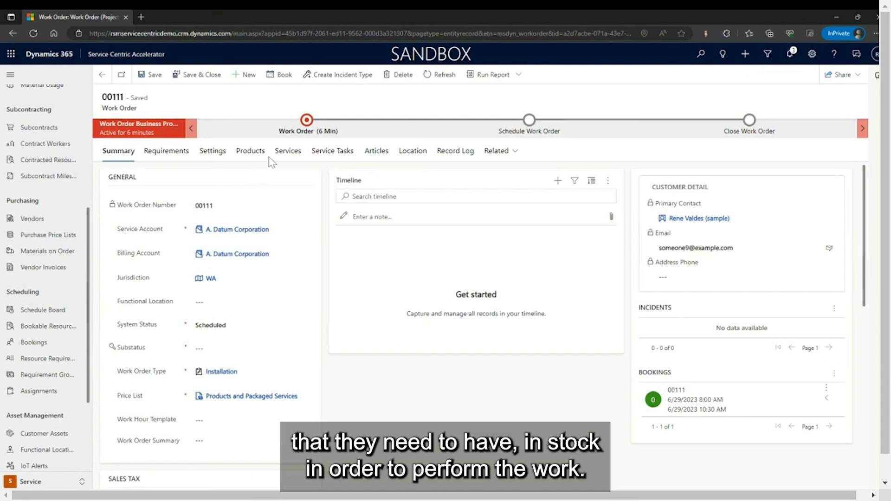
pyautogui.click(333, 151)
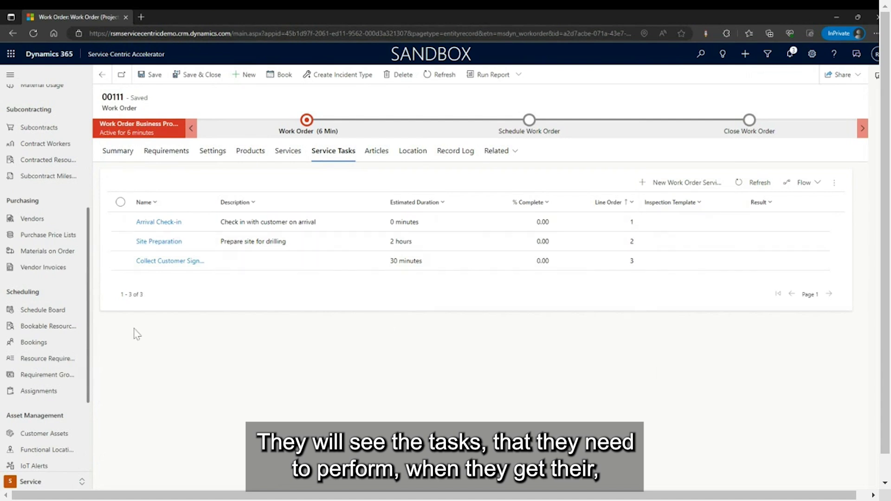
pyautogui.click(117, 152)
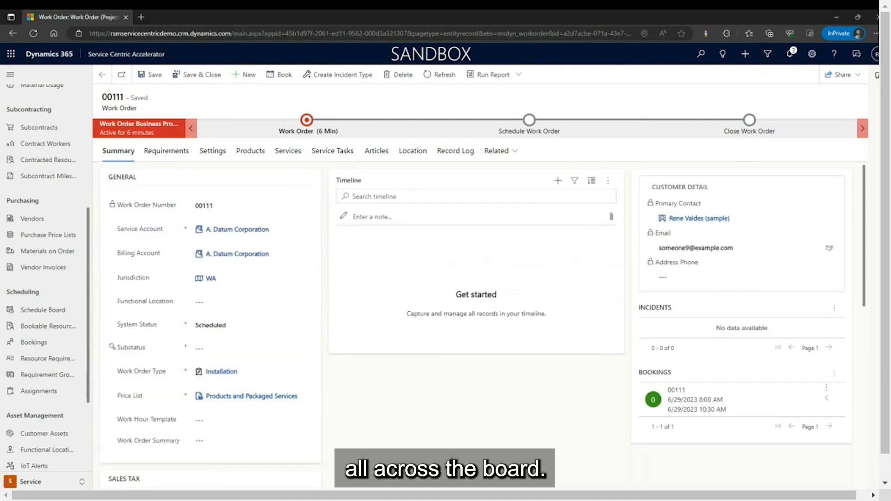
pyautogui.hotkey('alt', 'Left')
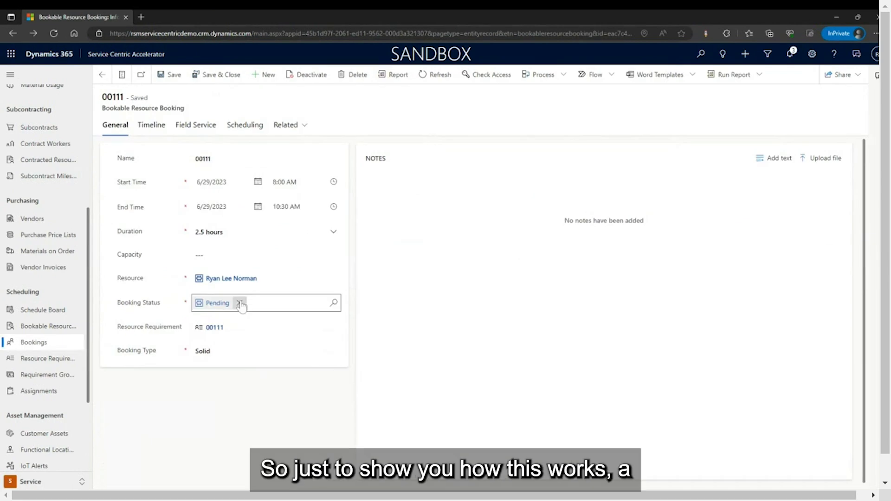
# Change booking 00111's status from Pending to In Progress and save it.
pyautogui.click(240, 303)
pyautogui.click(239, 303)
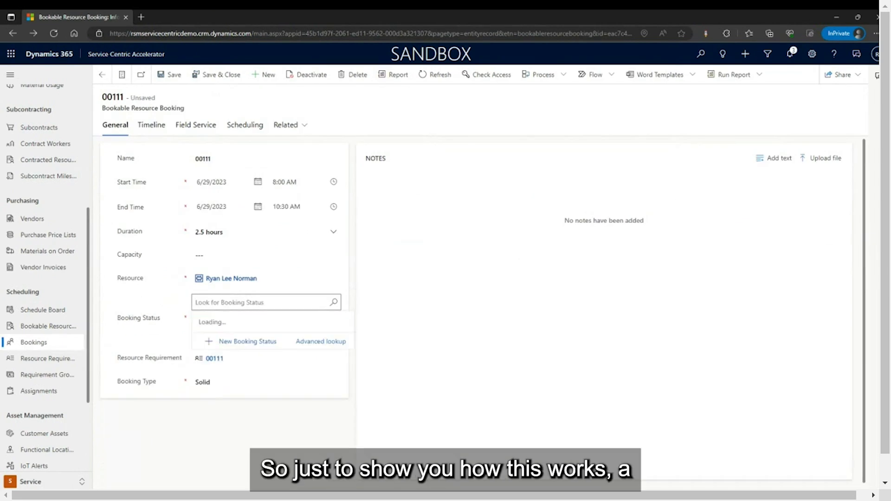
pyautogui.click(317, 395)
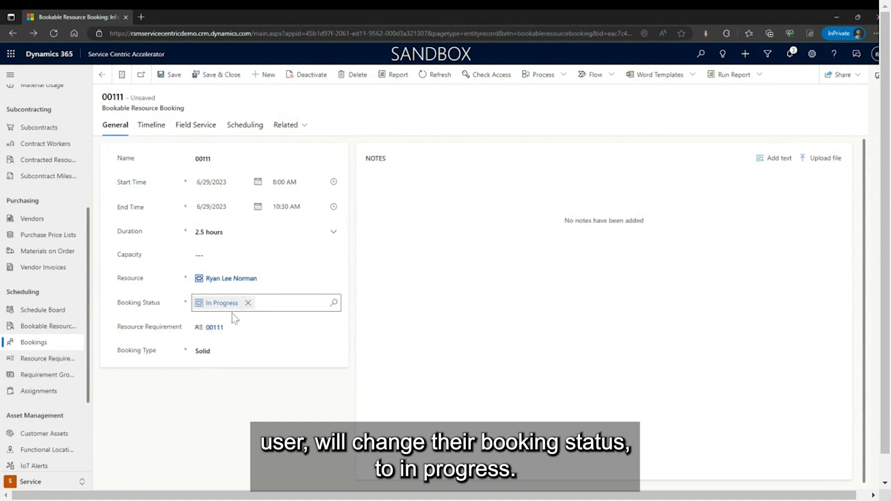
pyautogui.click(271, 434)
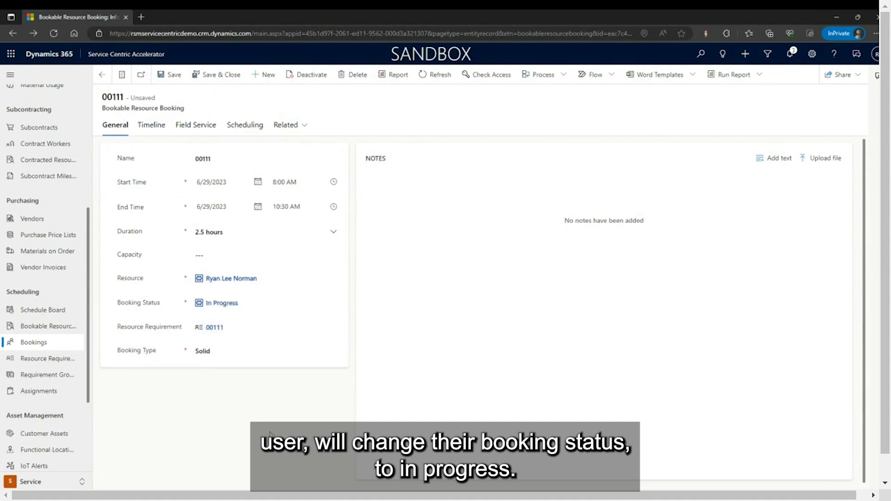
pyautogui.click(170, 76)
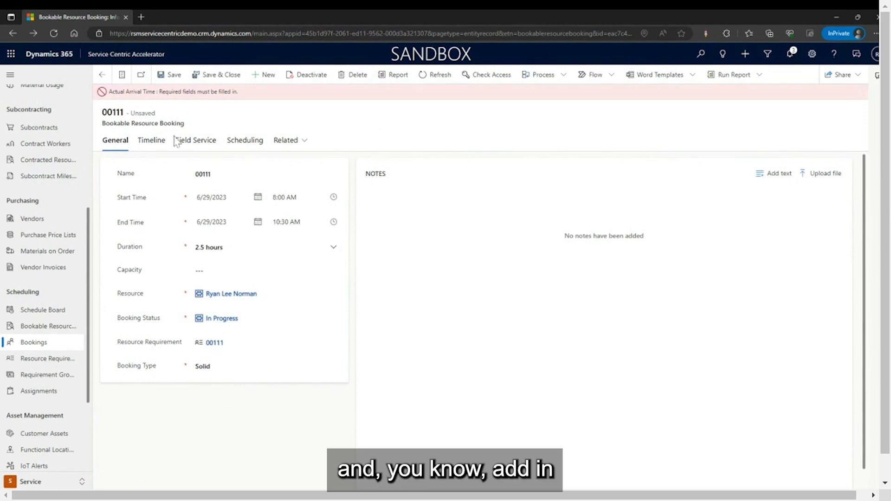
# Review the Timeline, Field Service and Scheduling tabs, then open the assigned resource's record.
pyautogui.click(153, 140)
pyautogui.click(198, 141)
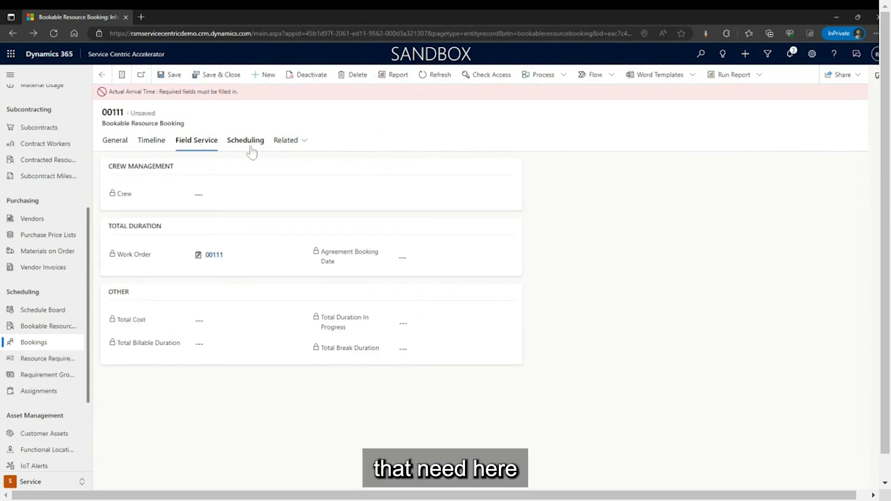
pyautogui.click(249, 143)
pyautogui.click(114, 126)
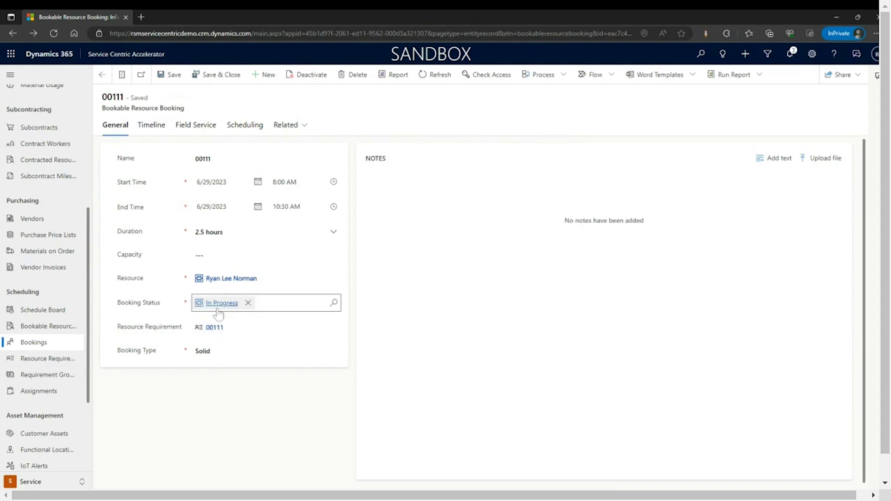
pyautogui.click(242, 278)
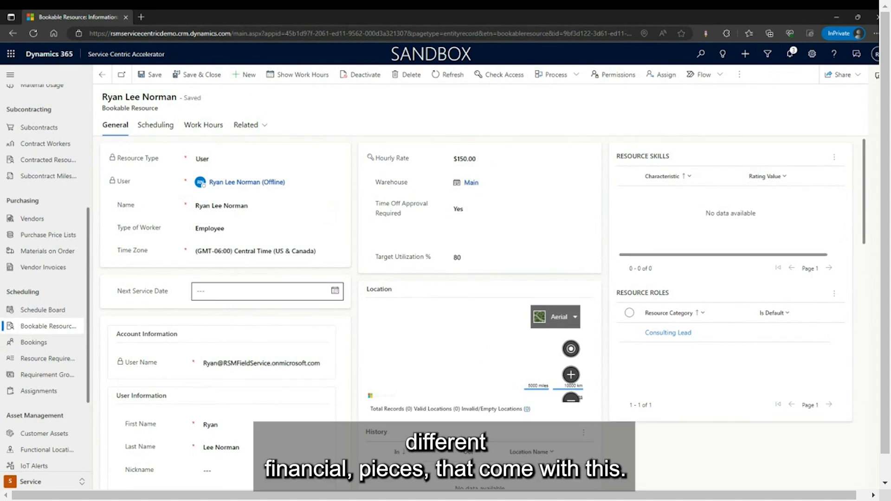
pyautogui.scroll(-4, 360, 399)
# Look over the resource's work hours and general details, then show its Scheduling settings.
pyautogui.scroll(4, 360, 399)
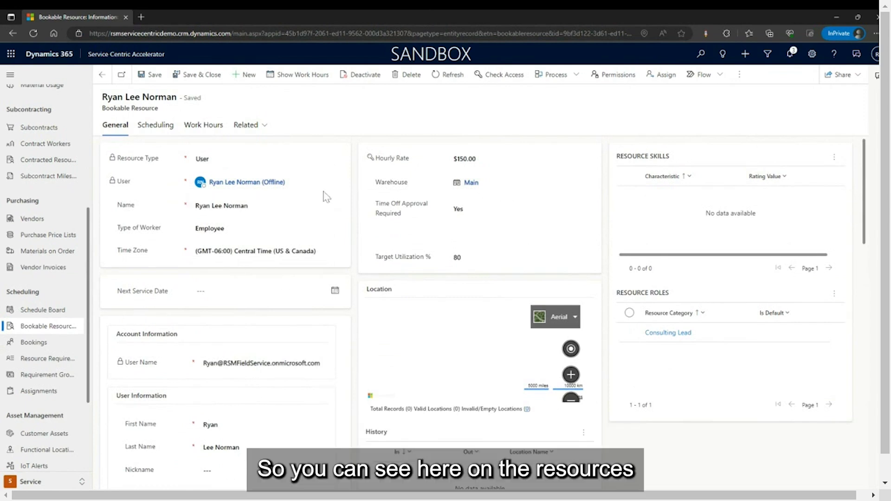
pyautogui.click(216, 125)
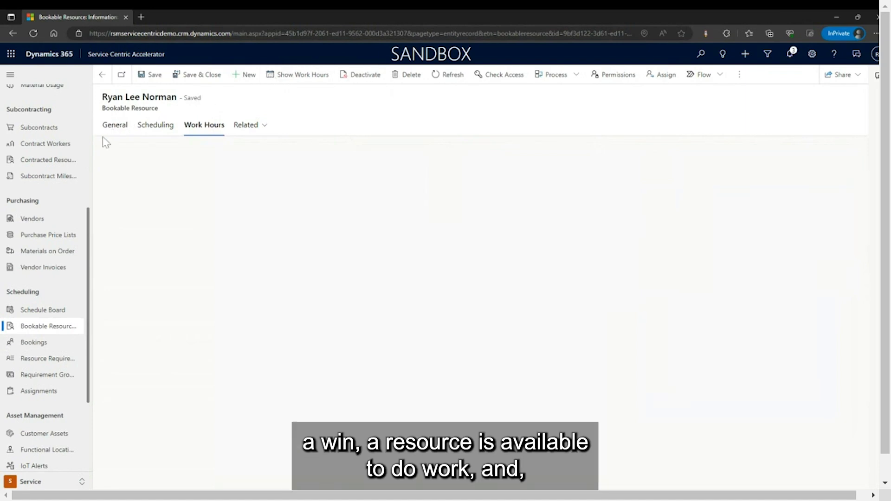
pyautogui.click(115, 125)
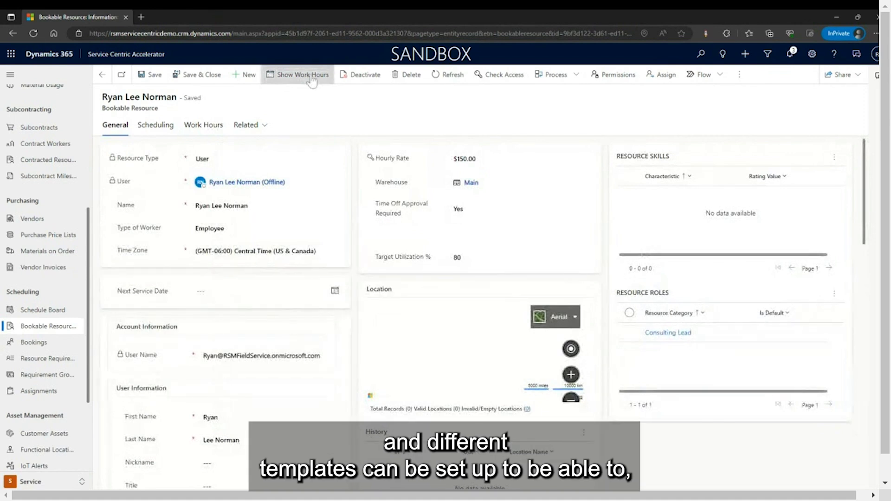
pyautogui.click(312, 80)
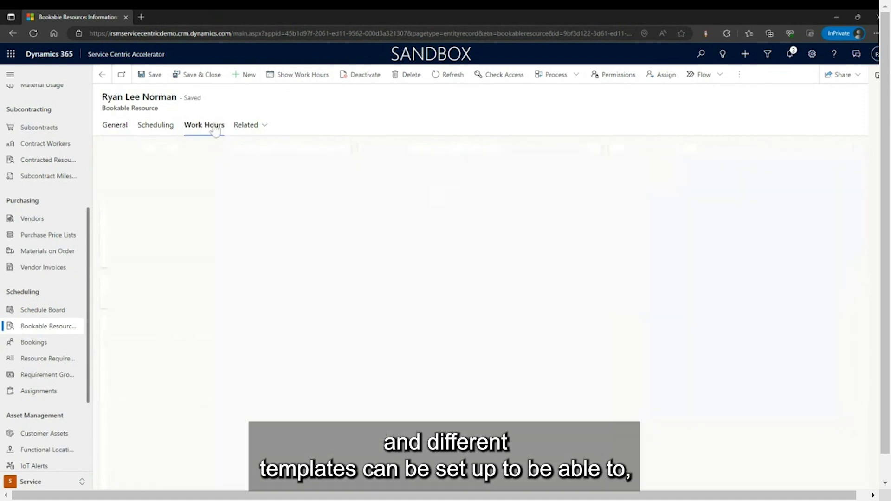
pyautogui.click(119, 129)
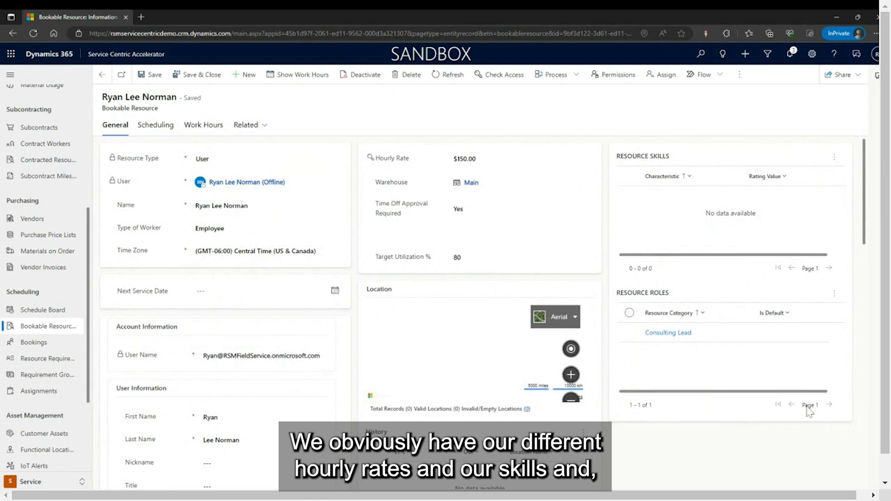
pyautogui.scroll(-2, 726, 322)
pyautogui.scroll(2, 705, 439)
pyautogui.click(169, 126)
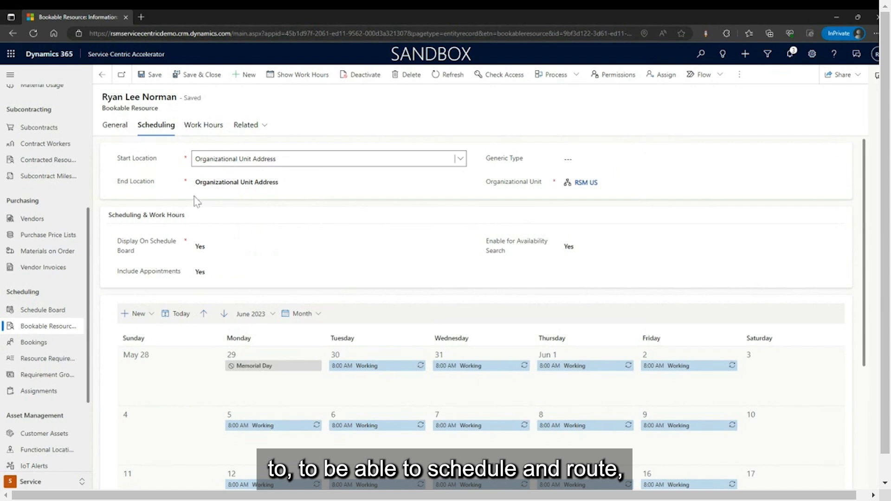
# Scroll the June 2023 calendar and inspect the Jun 29 Working entry's edit options.
pyautogui.click(161, 201)
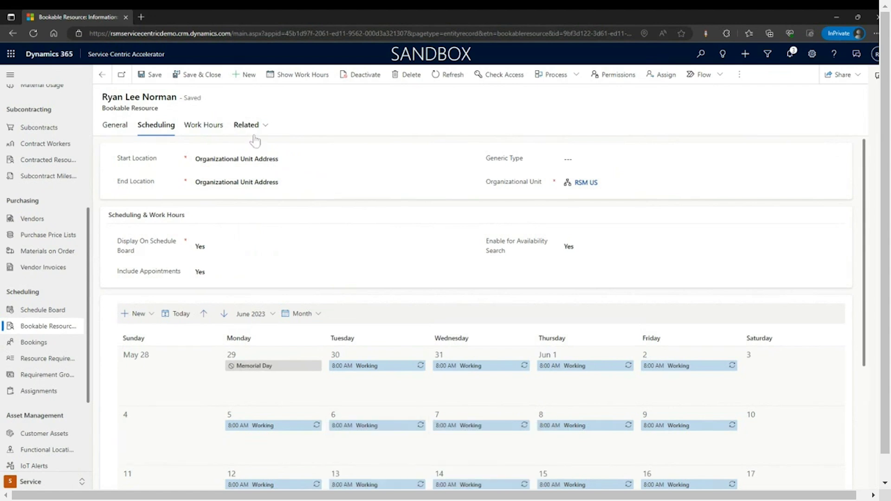
pyautogui.scroll(-3, 445, 416)
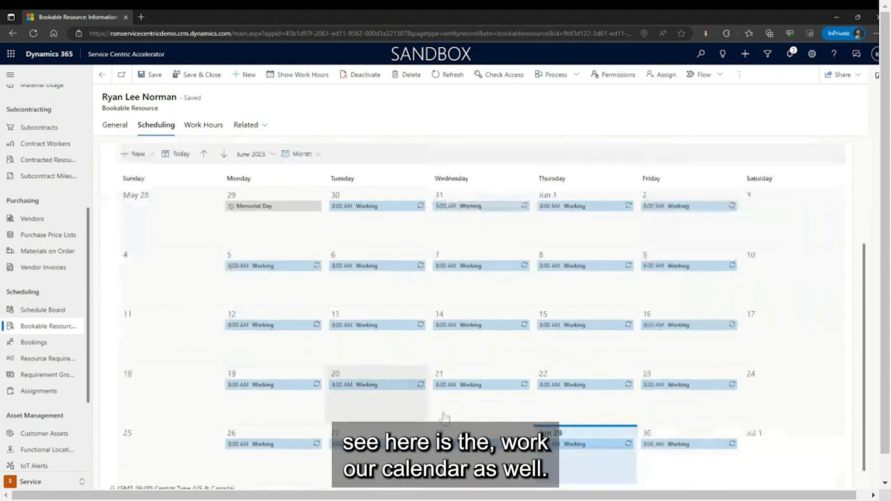
pyautogui.scroll(1, 195, 367)
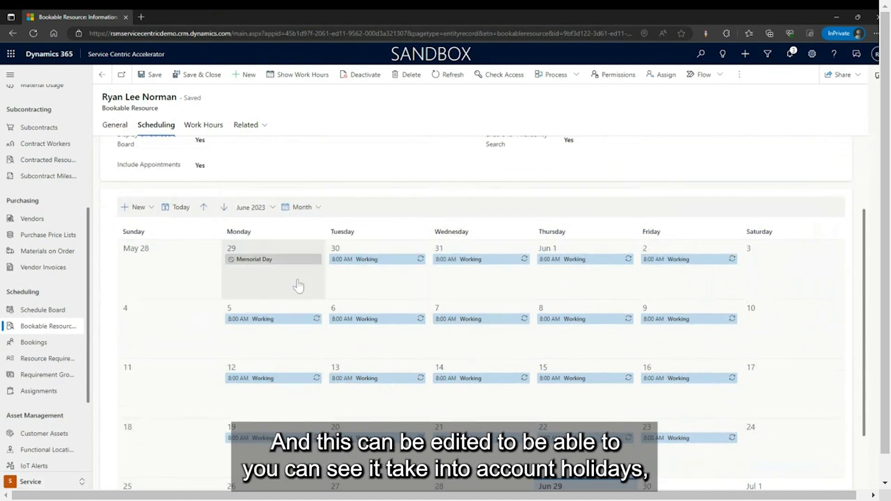
pyautogui.scroll(-1, 496, 322)
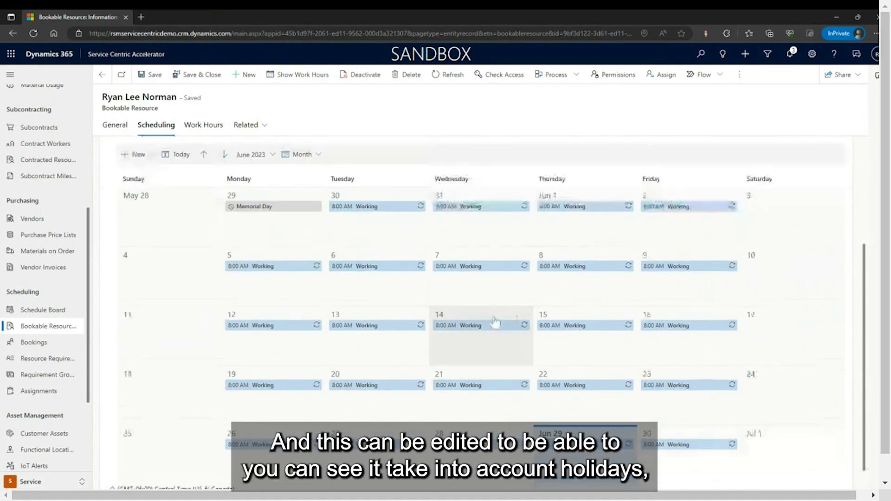
pyautogui.scroll(-1, 606, 368)
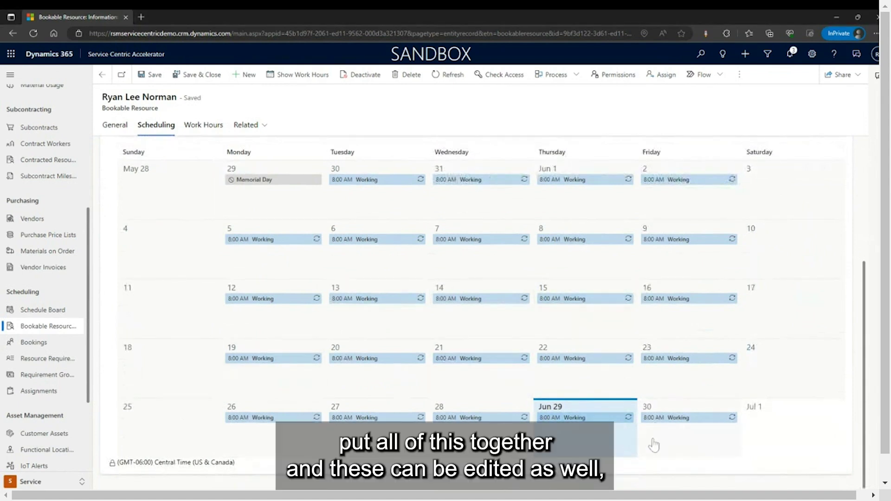
pyautogui.scroll(4, 623, 469)
pyautogui.scroll(-2, 622, 470)
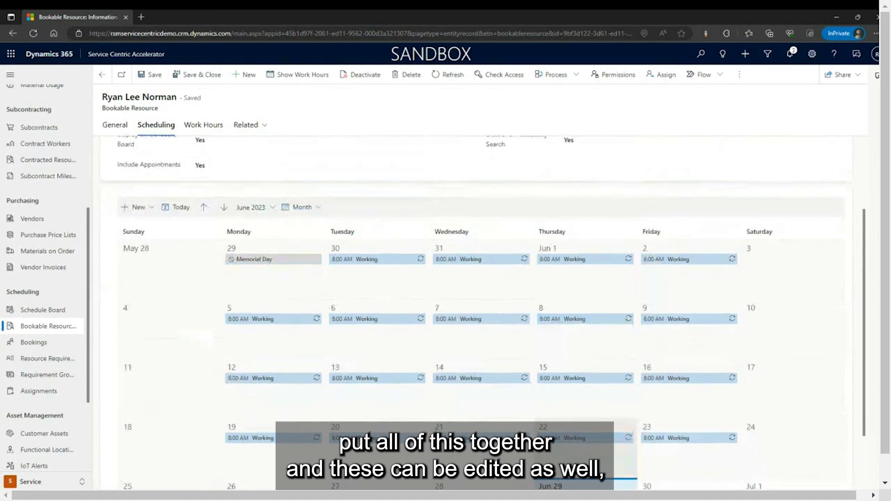
pyautogui.scroll(-2, 584, 441)
pyautogui.click(580, 418)
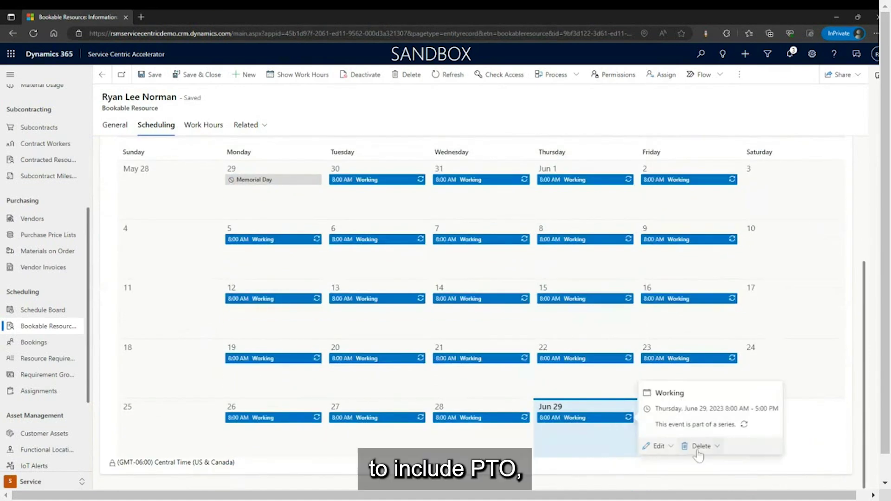
pyautogui.scroll(3, 699, 452)
pyautogui.scroll(-3, 724, 427)
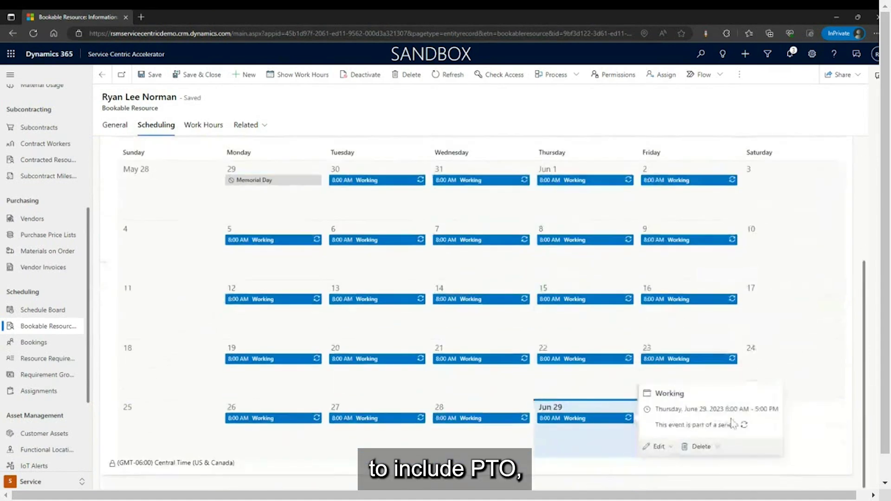
pyautogui.click(668, 453)
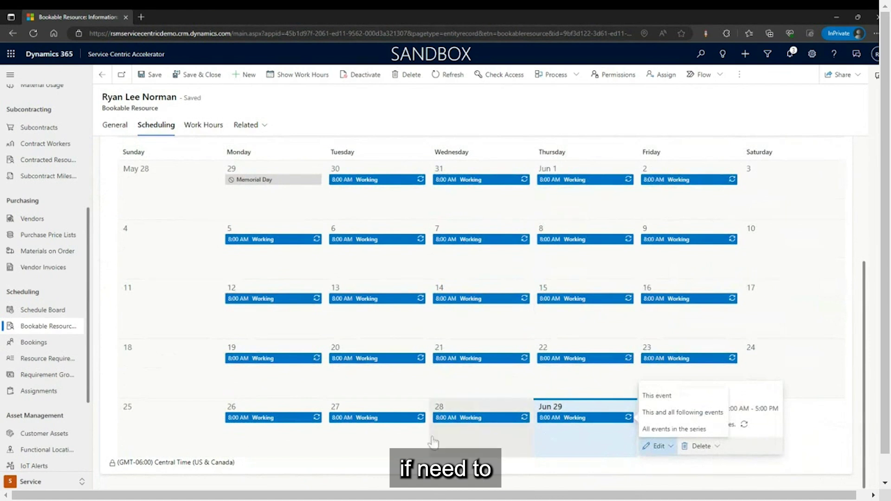
# Return to the resource's General tab and go back to booking 00111's form.
pyautogui.scroll(3, 232, 408)
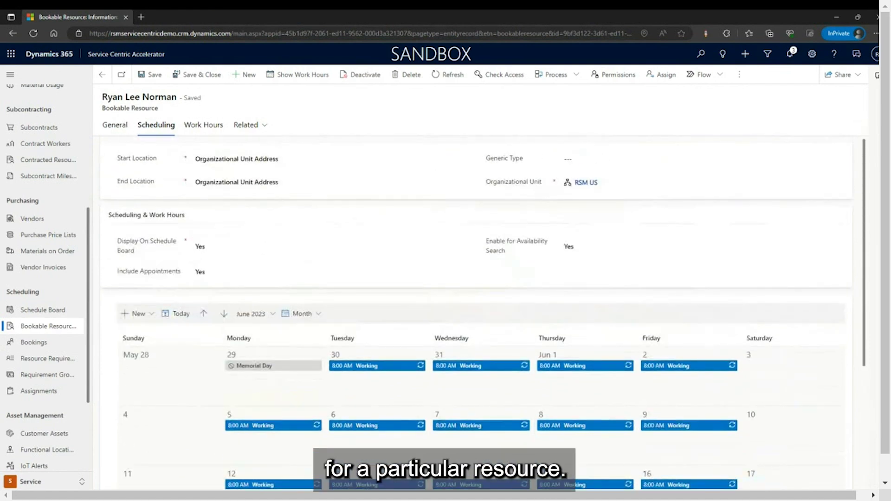
pyautogui.click(119, 132)
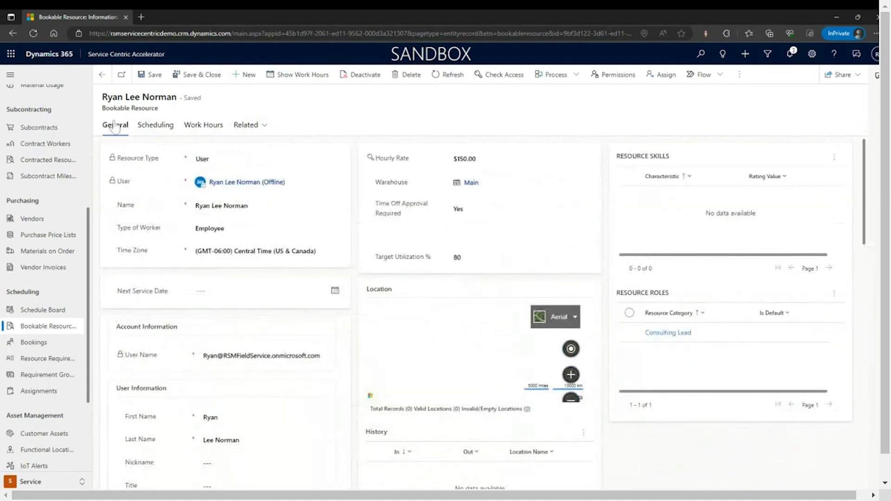
pyautogui.click(101, 76)
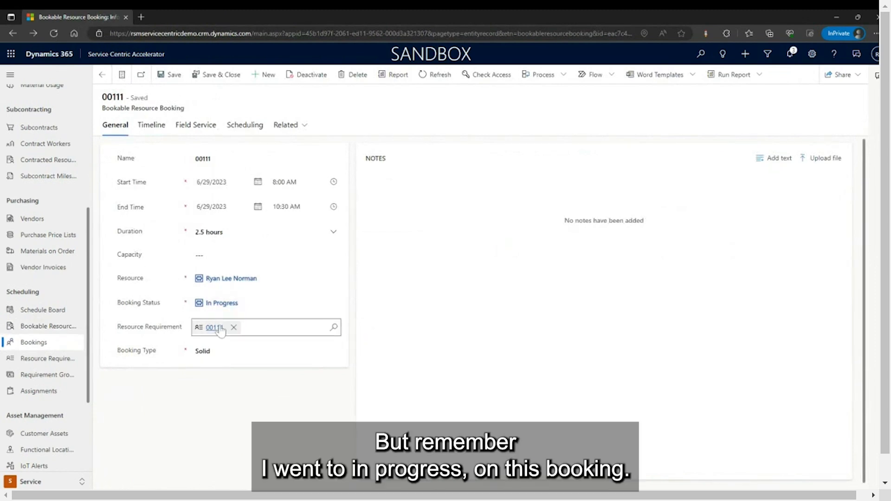
# Change booking 00111's status from In Progress to Completed and save it.
pyautogui.click(246, 303)
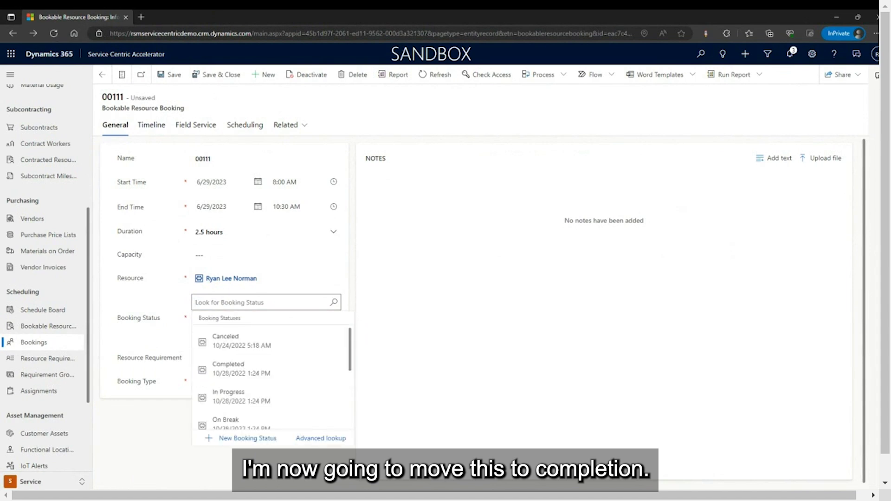
pyautogui.click(302, 374)
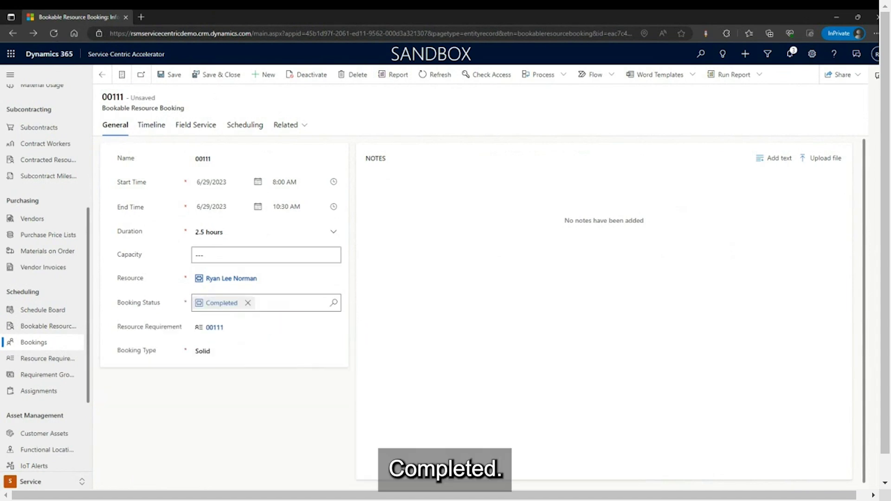
pyautogui.click(174, 85)
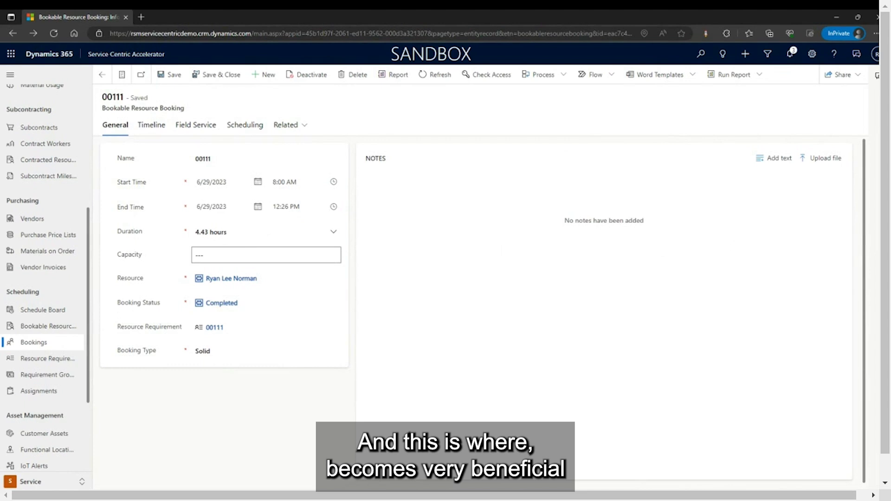
pyautogui.scroll(5, 35, 413)
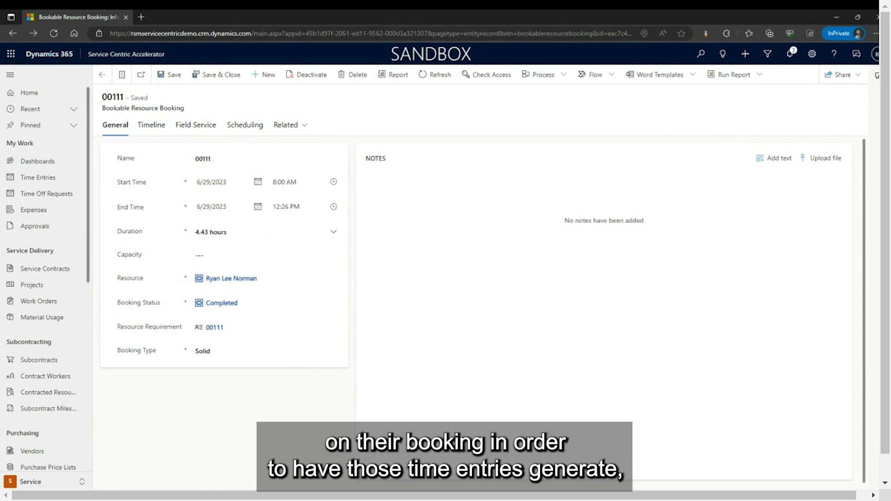
# In Time Entries, select the 0.07-hour Installation entry for 00111 on Thu 6/29 and submit it.
pyautogui.click(64, 181)
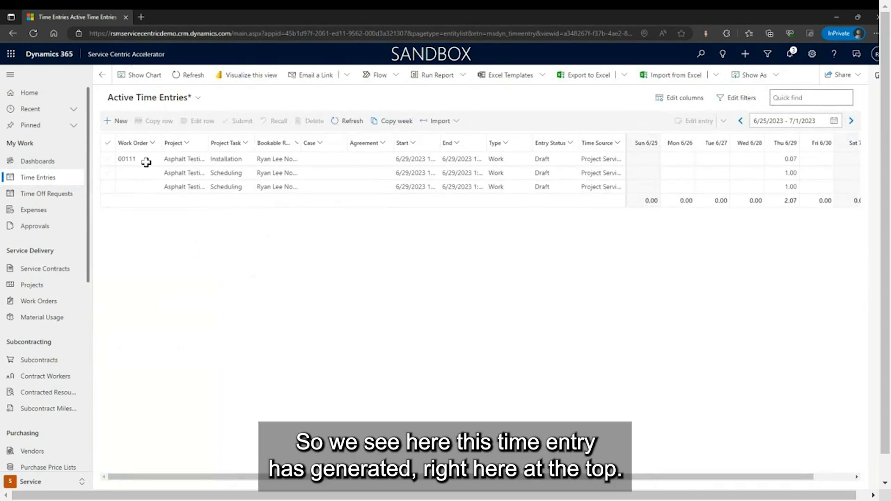
pyautogui.moveTo(137, 160); pyautogui.dragTo(851, 173)
pyautogui.click(722, 157)
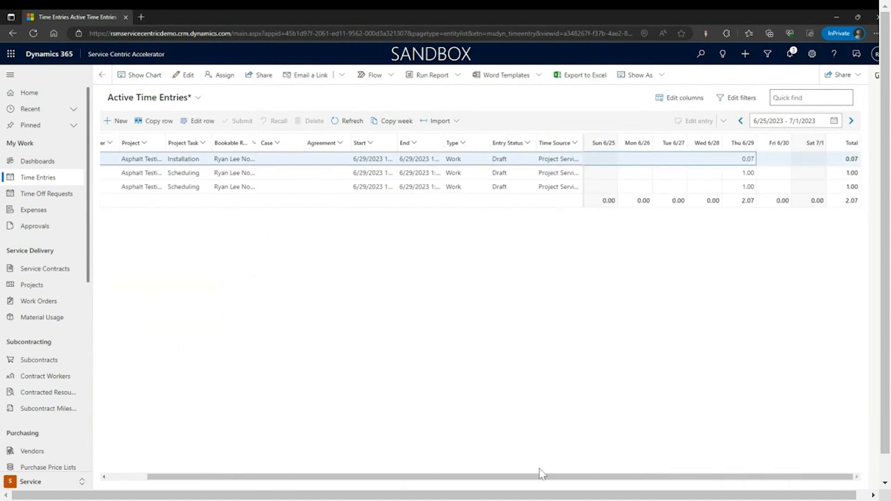
pyautogui.moveTo(542, 474); pyautogui.dragTo(502, 474)
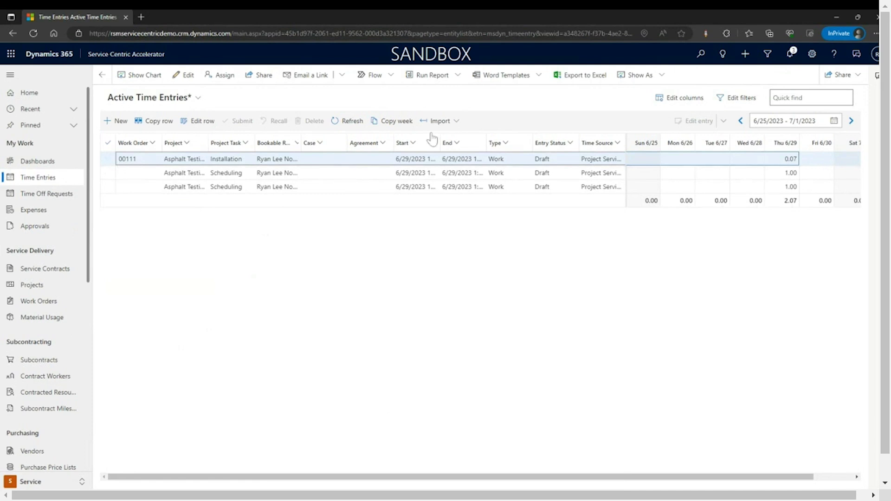
pyautogui.click(226, 162)
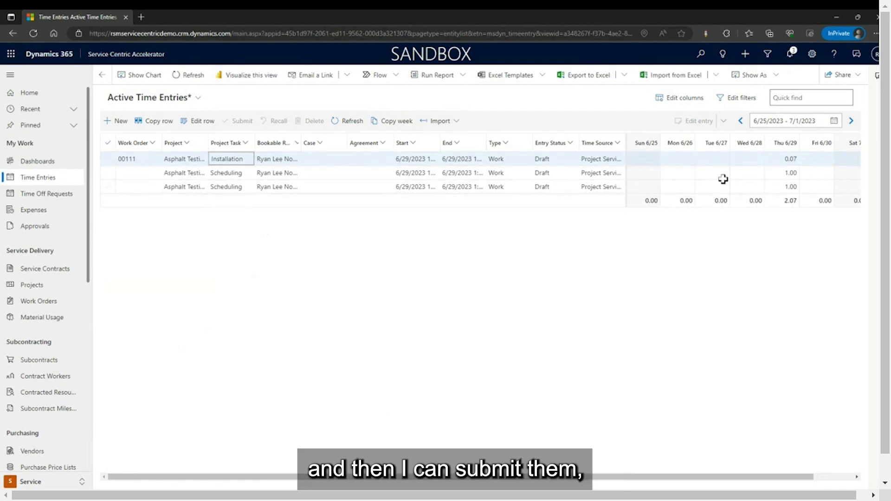
pyautogui.click(794, 158)
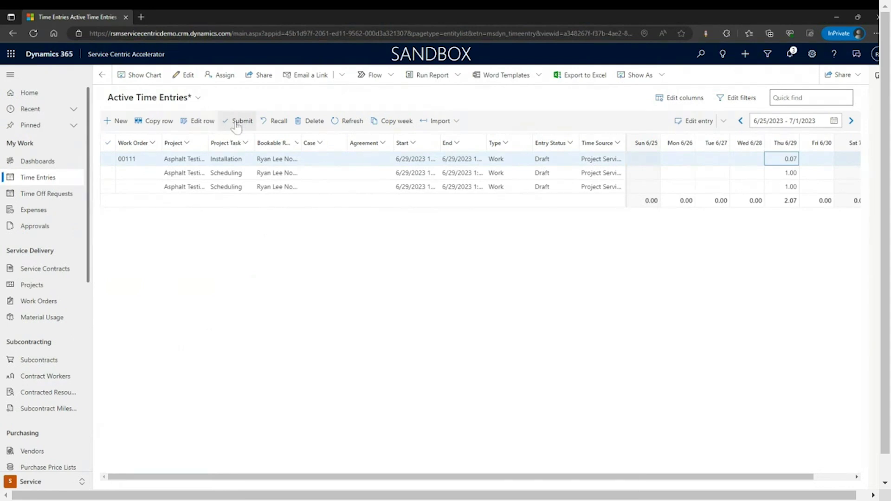
pyautogui.click(236, 123)
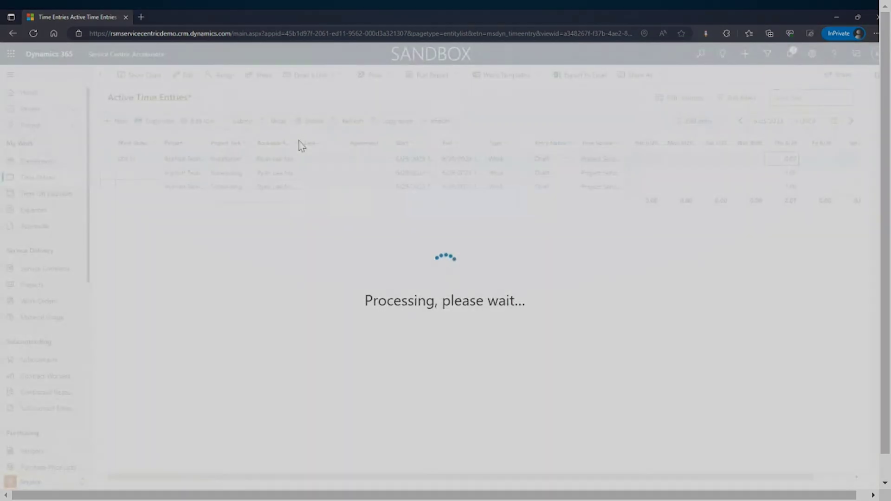